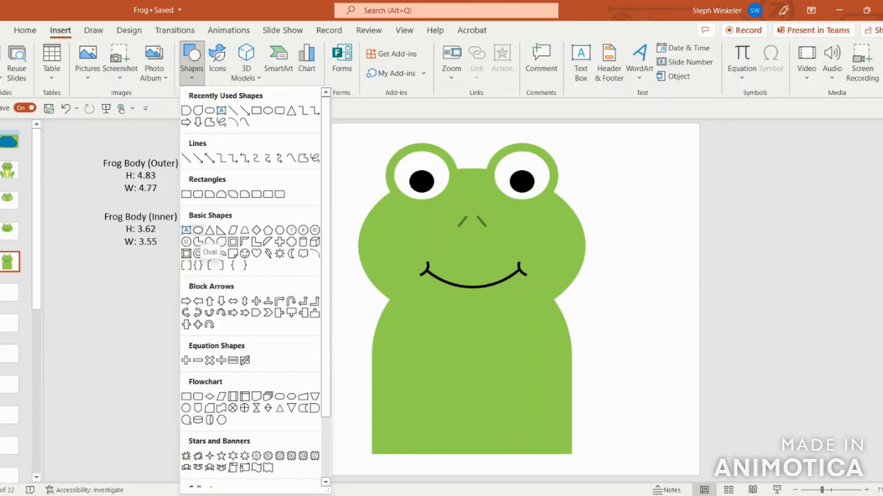
Step: Draw an oval about 4.29" high and 4.09" wide and place it beside the frog, over the slide's left edge
{"action": "left_click", "coordinate": [198, 230]}
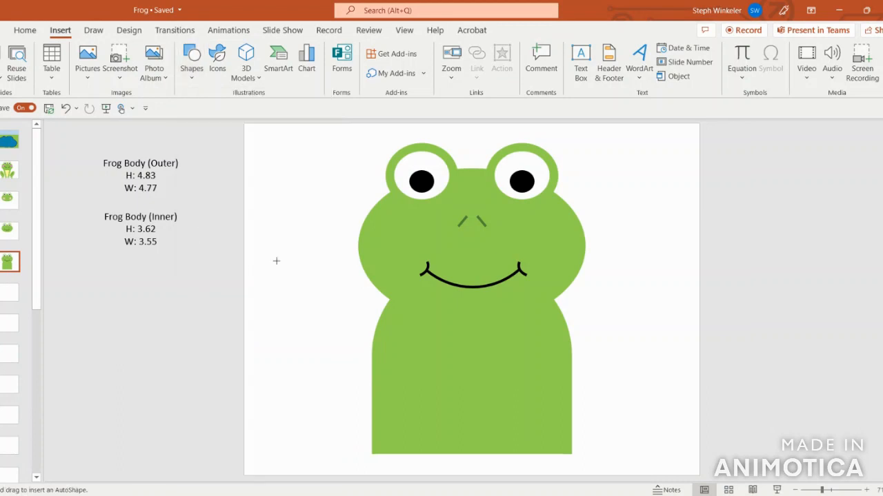
{"action": "mouse_move", "coordinate": [260, 207]}
{"action": "left_mouse_down"}
{"action": "mouse_move", "coordinate": [363, 329]}
{"action": "mouse_move", "coordinate": [412, 356]}
{"action": "mouse_move", "coordinate": [430, 380]}
{"action": "left_mouse_up"}
{"action": "left_click_drag", "start_coordinate": [380, 311], "coordinate": [292, 320]}
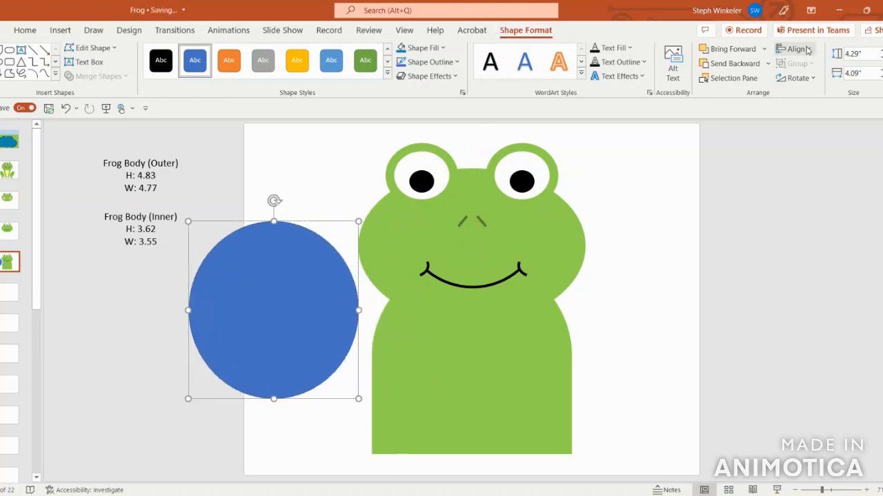
Step: Set the blue oval's height to 3.62" and its width to 3.55"
{"action": "left_click", "coordinate": [866, 56]}
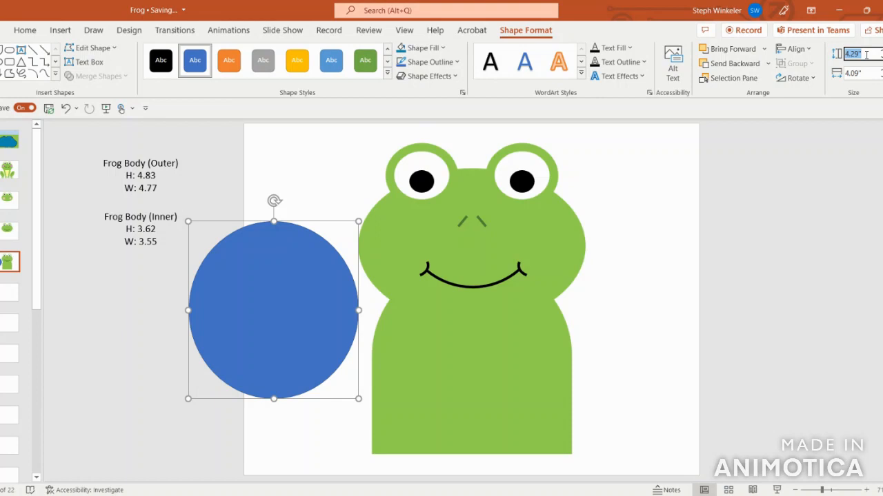
{"action": "type", "text": "3.62"}
{"action": "left_click", "coordinate": [866, 73]}
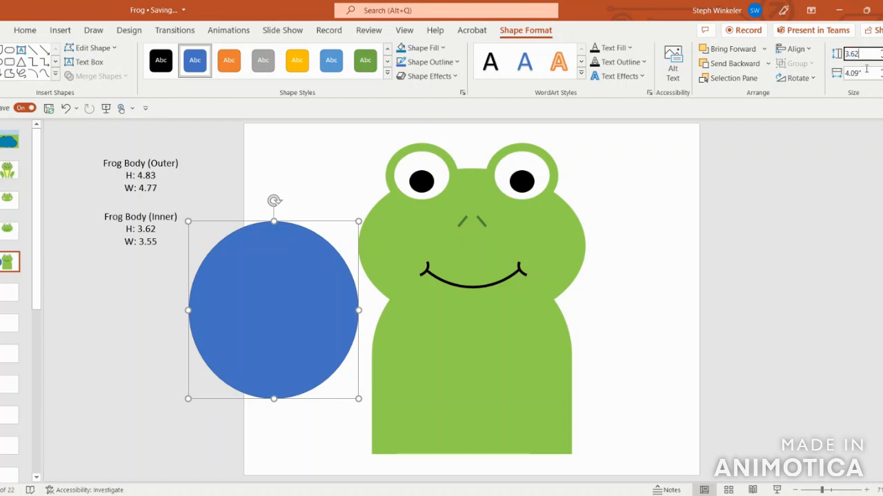
{"action": "type", "text": "3.55"}
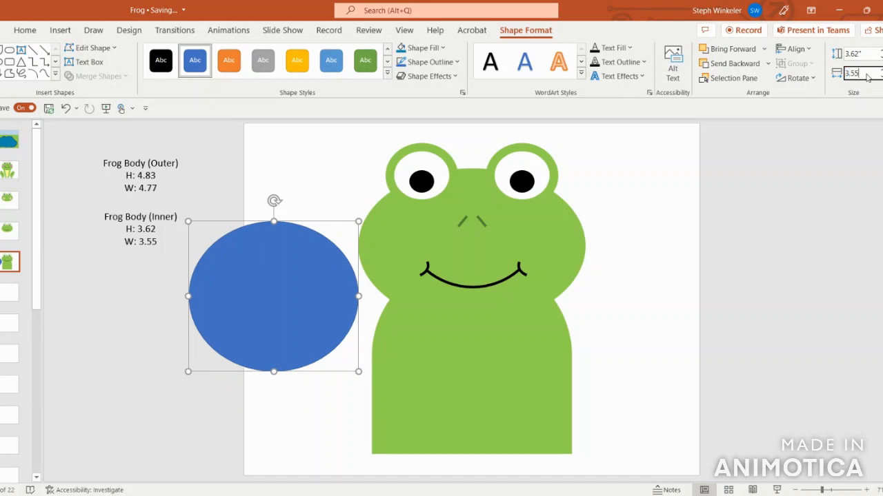
{"action": "key", "text": "Return"}
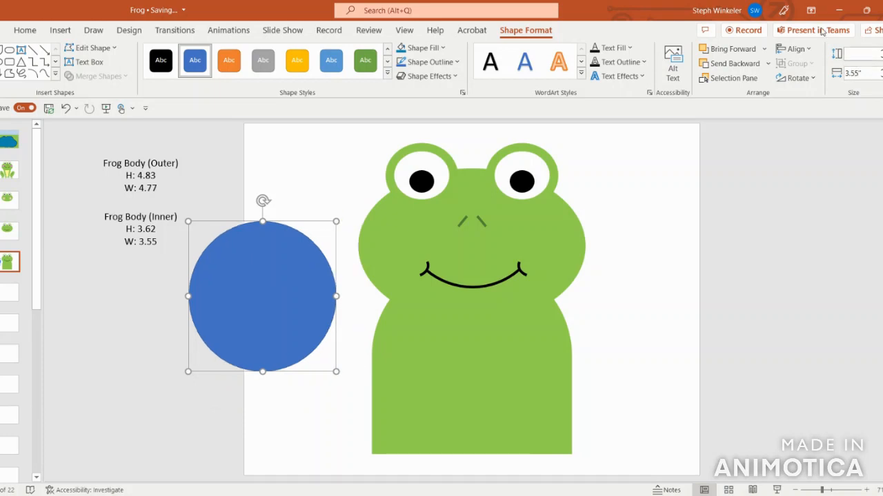
Step: Fill the oval with standard yellow and remove its outline
{"action": "left_click", "coordinate": [422, 48]}
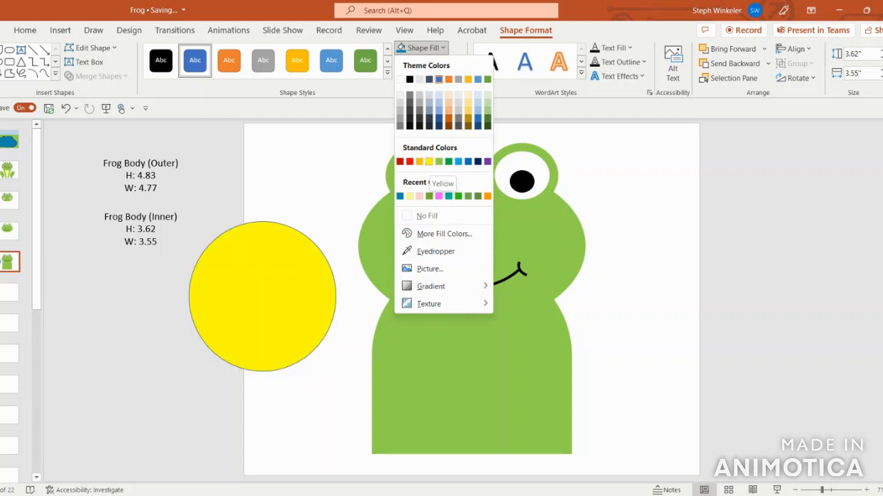
{"action": "left_click", "coordinate": [429, 162]}
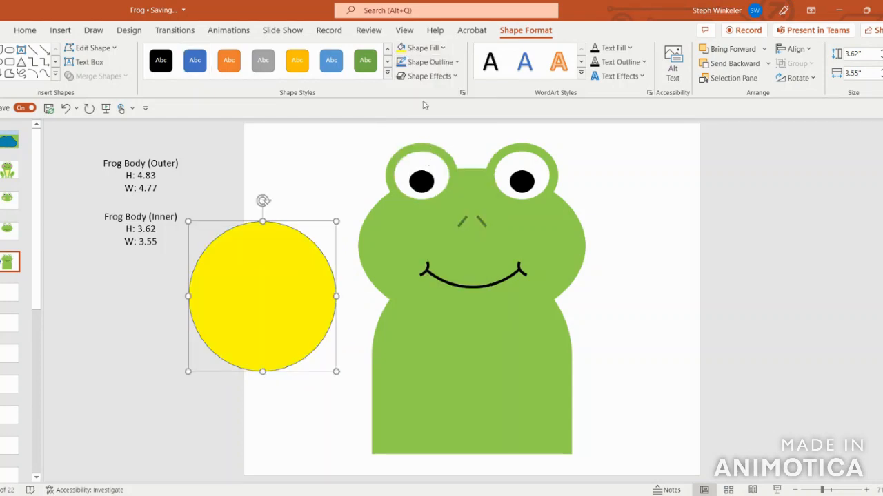
{"action": "left_click", "coordinate": [424, 62]}
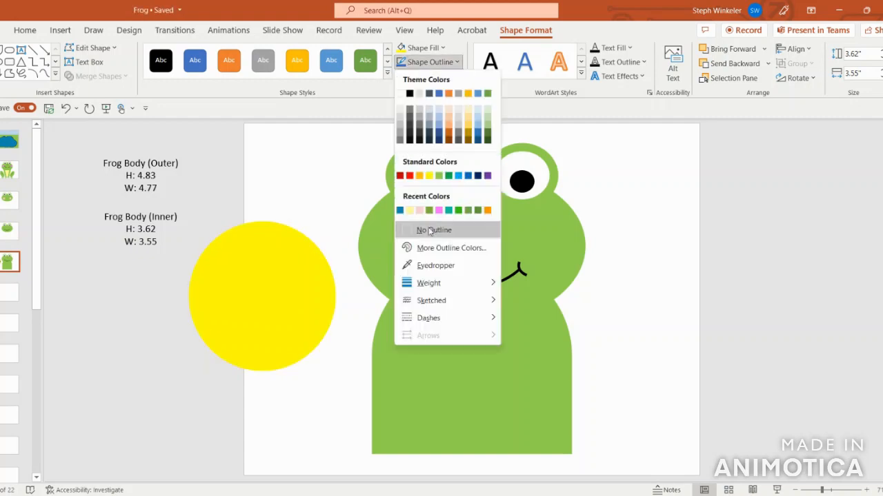
{"action": "left_click", "coordinate": [428, 230]}
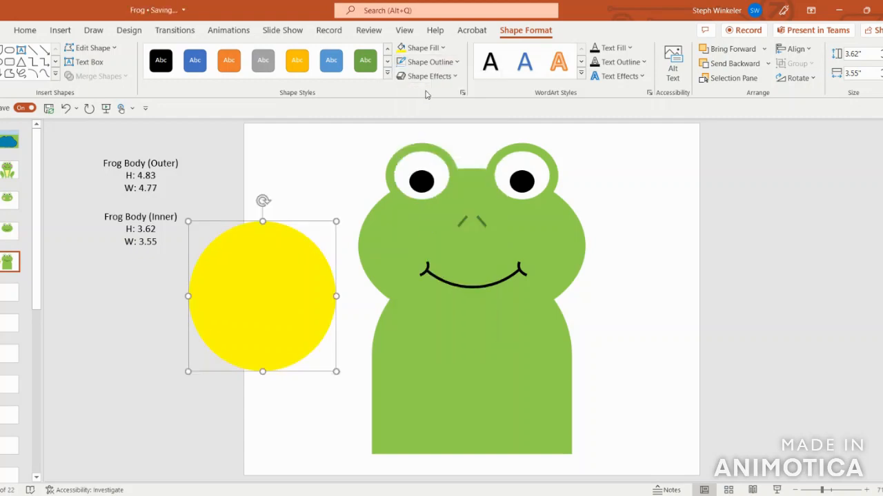
Step: Change the oval's fill to a pale yellow chosen from the full range of standard colors
{"action": "left_click", "coordinate": [427, 50]}
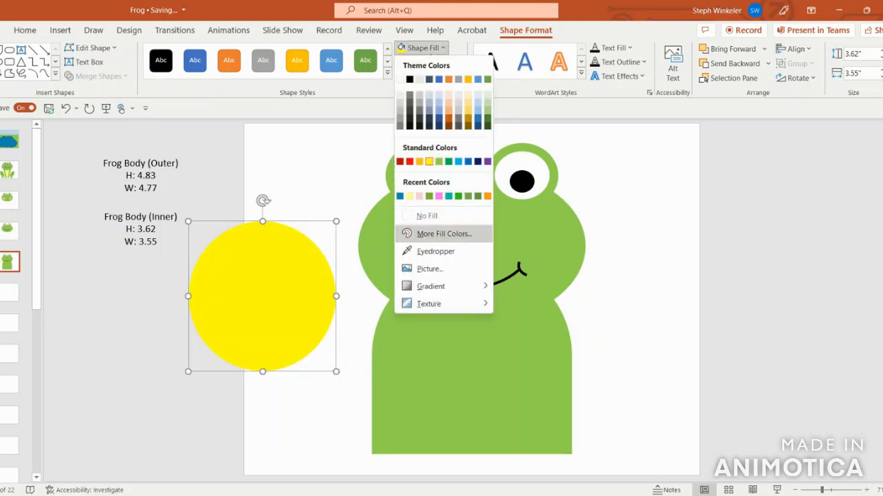
{"action": "left_click", "coordinate": [441, 234]}
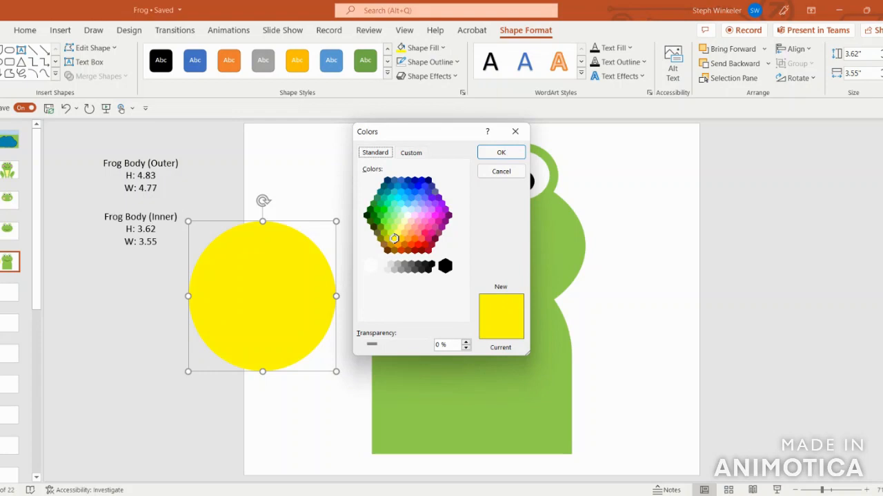
{"action": "left_click", "coordinate": [401, 227]}
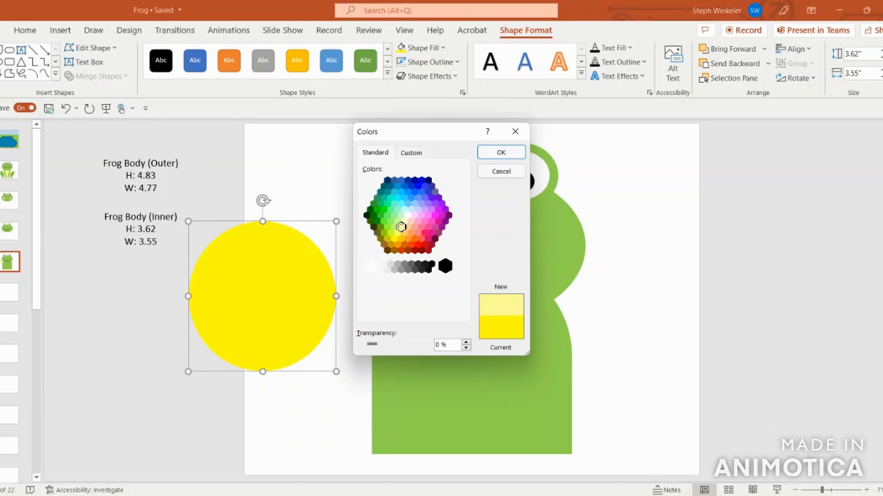
{"action": "left_click", "coordinate": [501, 152]}
Step: Move the pale yellow oval onto the frog's body as its belly and center it horizontally on the slide
{"action": "left_click_drag", "start_coordinate": [319, 262], "coordinate": [498, 336]}
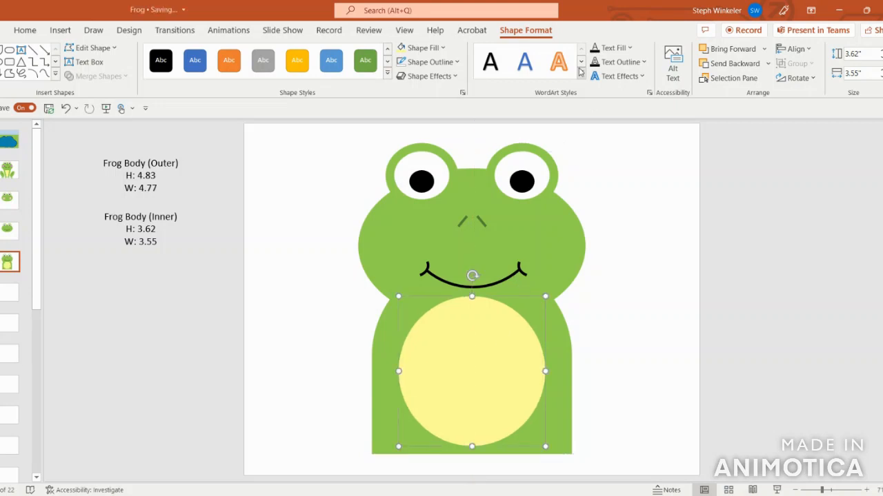
{"action": "left_click", "coordinate": [809, 49]}
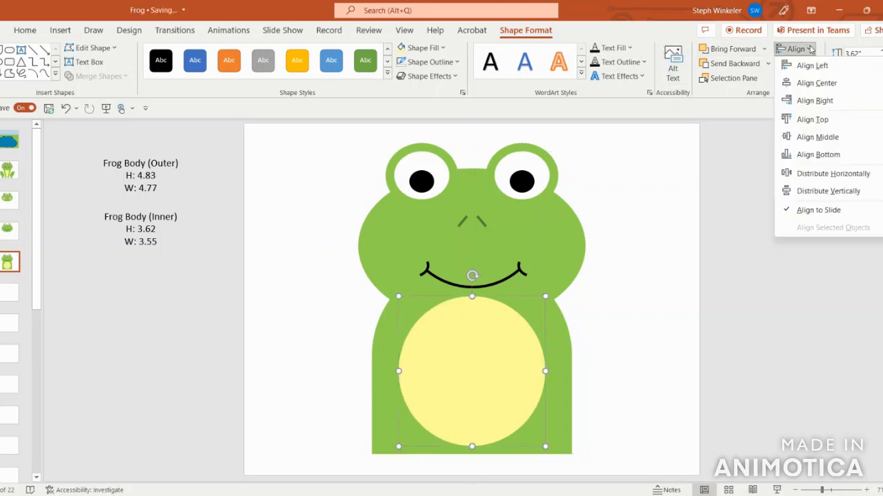
{"action": "left_click", "coordinate": [814, 84]}
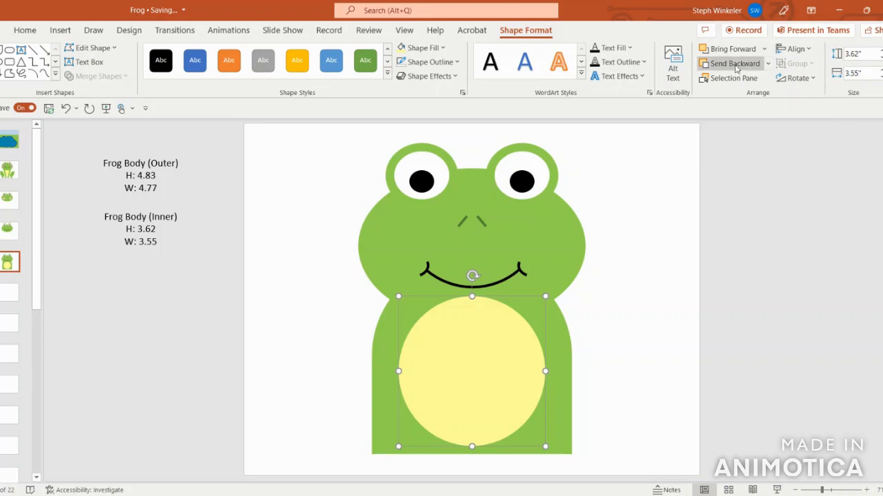
Step: Send the belly oval backward so it sits behind the frog's head, and deselect it
{"action": "left_click", "coordinate": [734, 63]}
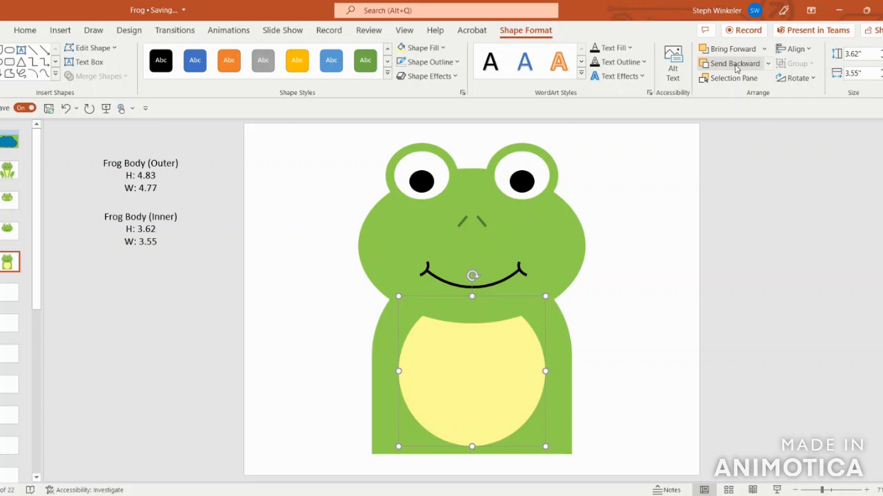
{"action": "left_click", "coordinate": [646, 324]}
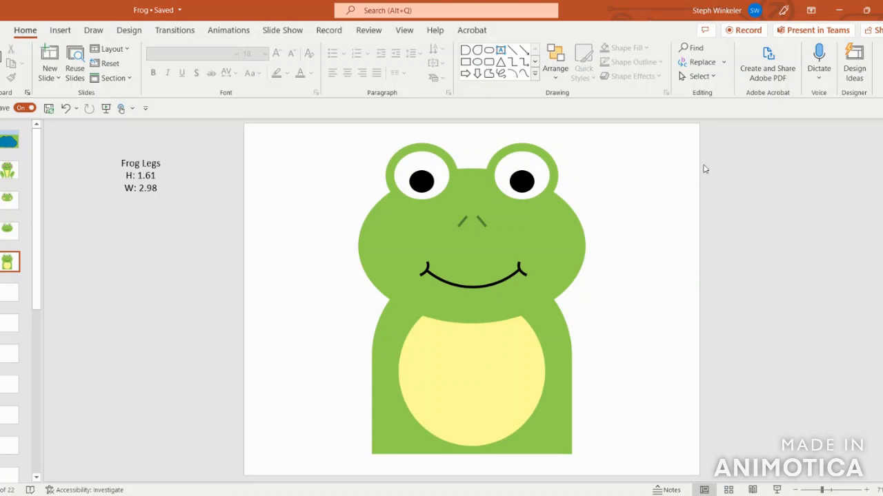
Step: Group the frog's eyes, head, nostrils, mouth, belly and body into one object
{"action": "left_click", "coordinate": [516, 158]}
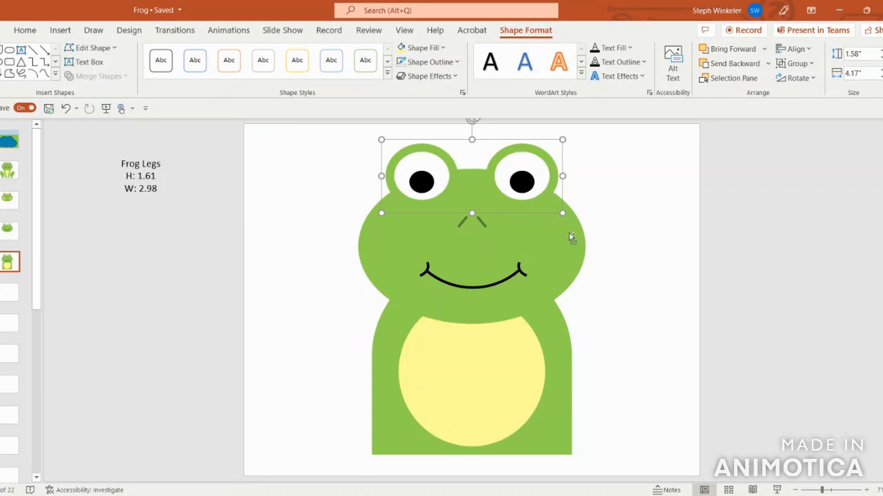
{"action": "left_click", "coordinate": [571, 238], "text": "shift"}
{"action": "left_click", "coordinate": [482, 225], "text": "shift"}
{"action": "left_click", "coordinate": [487, 286], "text": "shift"}
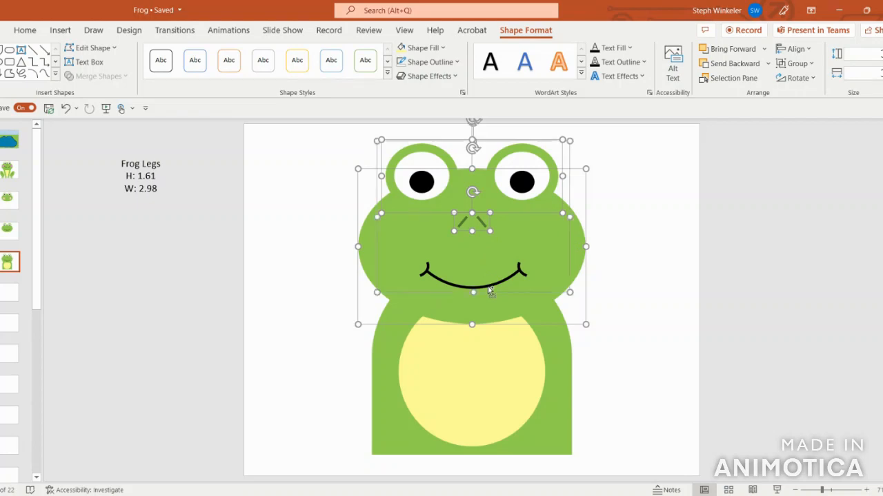
{"action": "left_click", "coordinate": [496, 371], "text": "shift"}
{"action": "left_click", "coordinate": [562, 376], "text": "shift"}
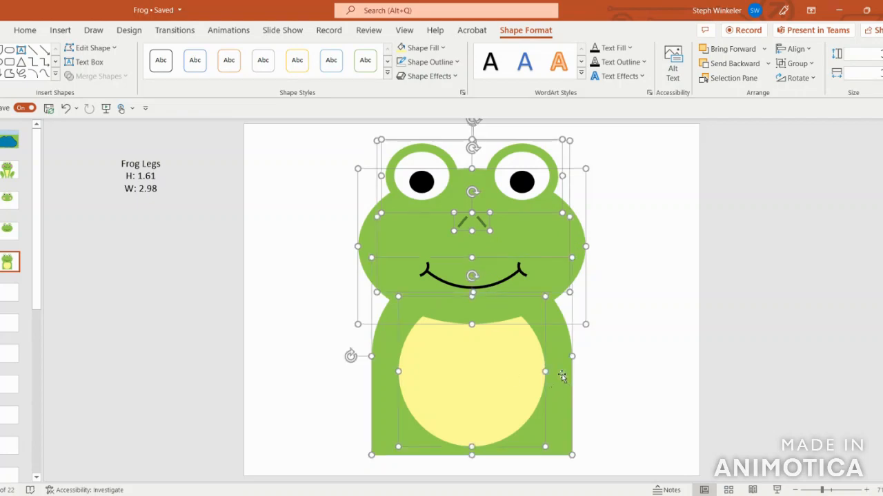
{"action": "left_click", "coordinate": [807, 64]}
{"action": "left_click", "coordinate": [806, 80]}
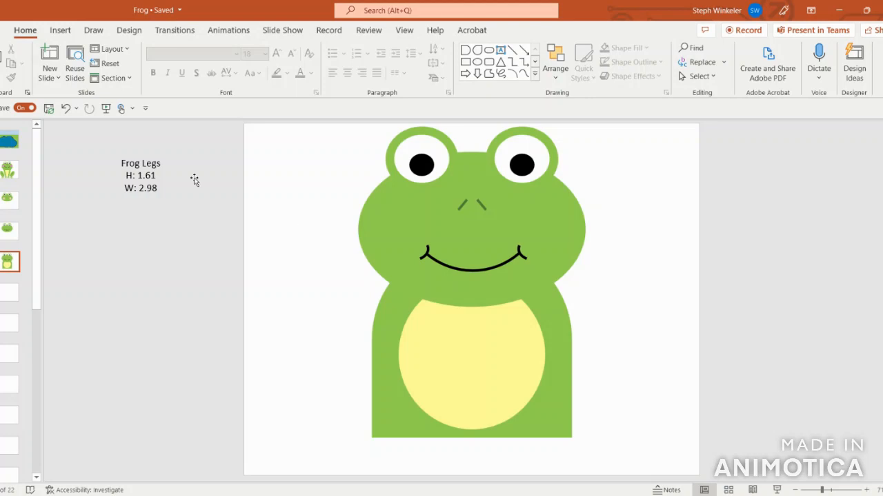
Step: Draw a teardrop about 2.2" high and 1.93" wide in the empty area left of the frog
{"action": "left_click", "coordinate": [62, 32]}
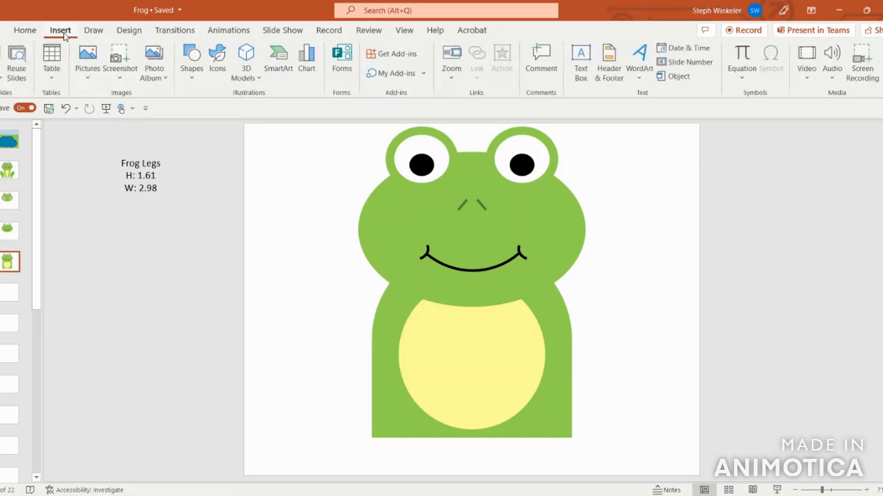
{"action": "left_click", "coordinate": [188, 68]}
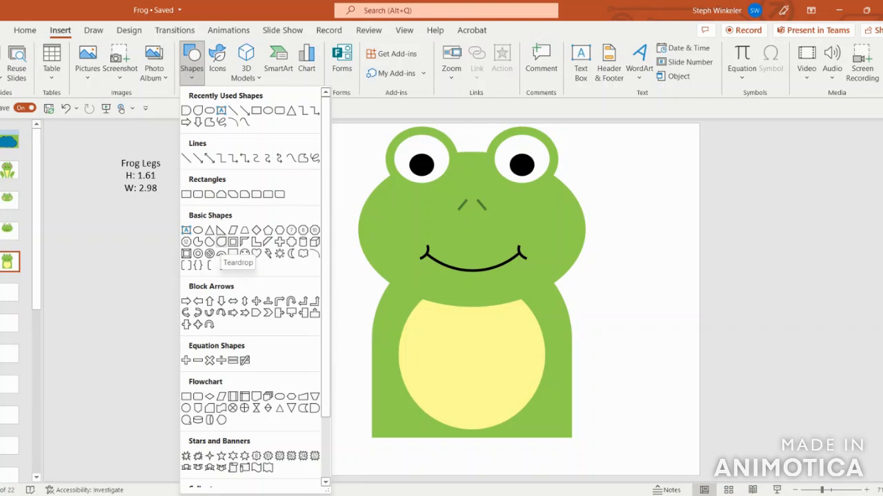
{"action": "left_click", "coordinate": [221, 241]}
{"action": "left_click_drag", "start_coordinate": [263, 204], "coordinate": [346, 297]}
{"action": "left_click_drag", "start_coordinate": [312, 252], "coordinate": [301, 270]}
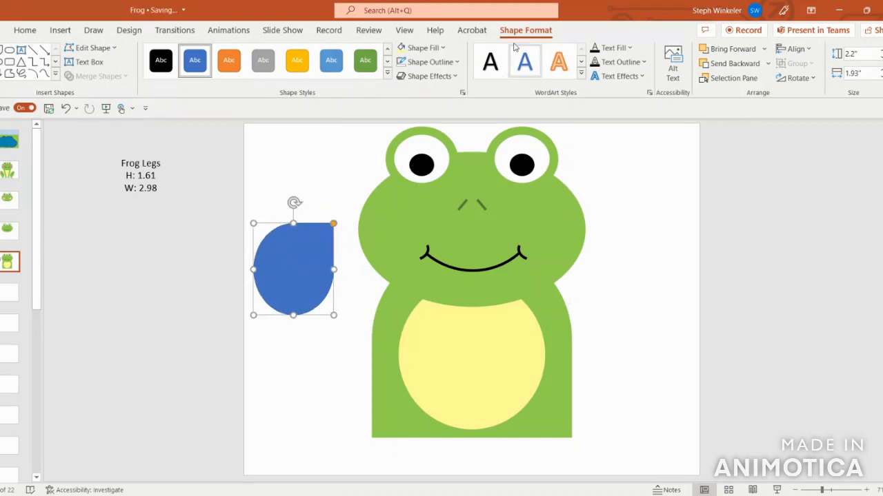
Step: Resize the teardrop to 1.61" high and 2.98" wide, and move it clear of the frog's left side
{"action": "left_click", "coordinate": [866, 55]}
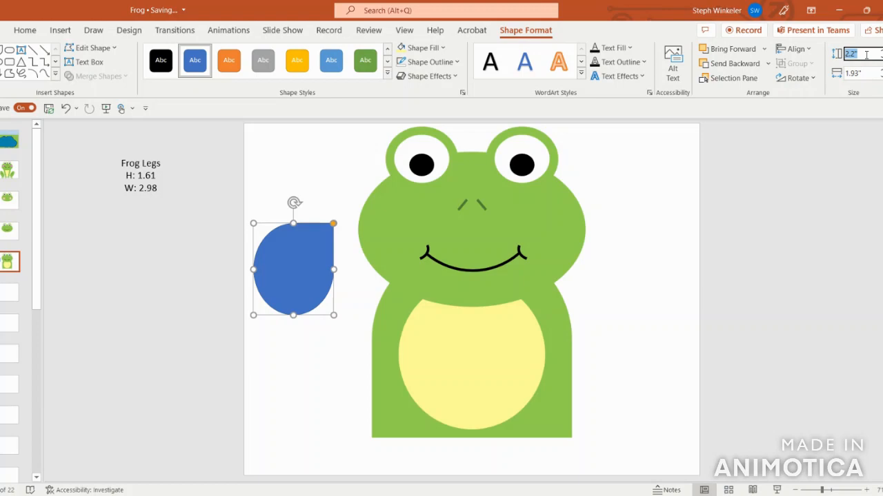
{"action": "type", "text": "1.61"}
{"action": "left_click", "coordinate": [868, 74]}
{"action": "type", "text": "2.98"}
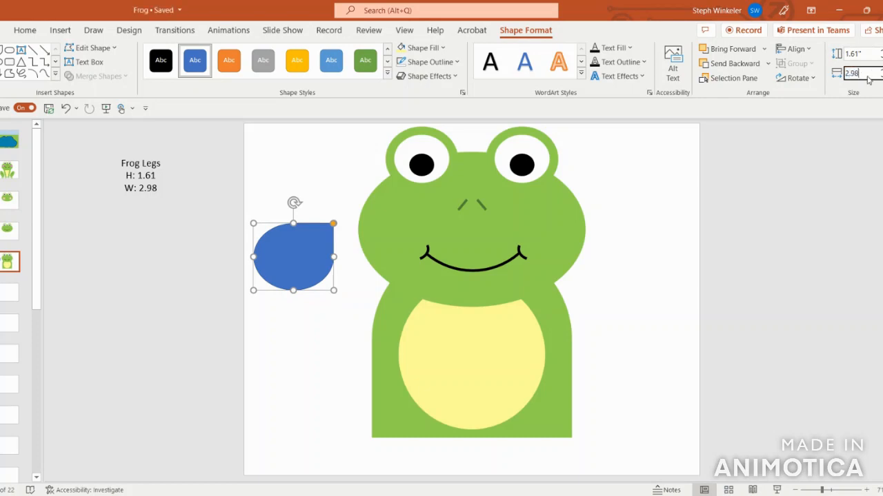
{"action": "key", "text": "Return"}
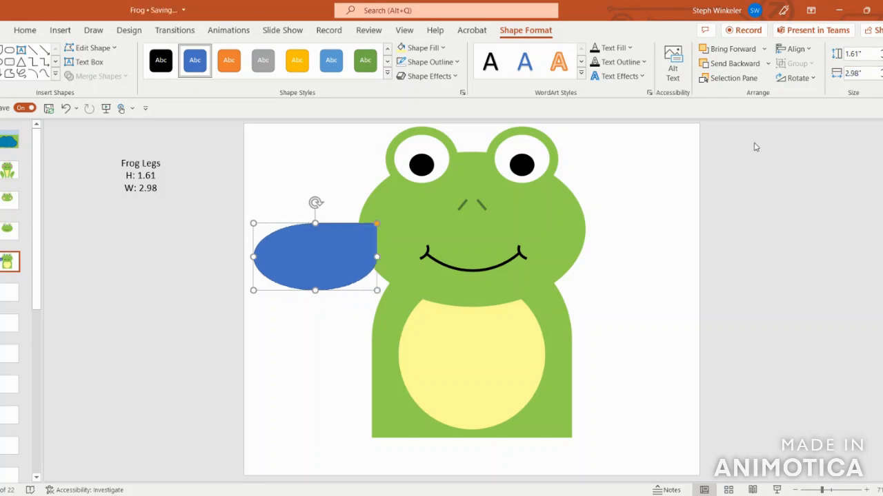
{"action": "left_click_drag", "start_coordinate": [317, 255], "coordinate": [292, 289]}
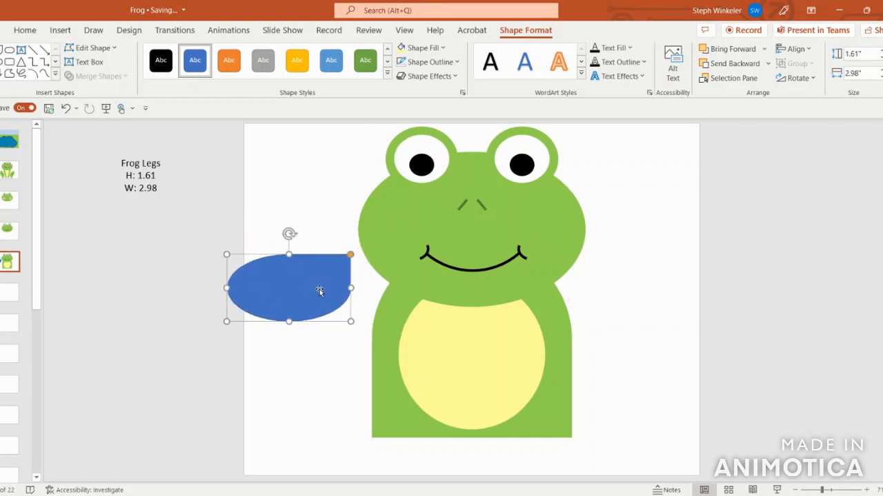
Step: Copy the formatting of the frog's green head to the blue teardrop with Format Painter
{"action": "left_click", "coordinate": [553, 220]}
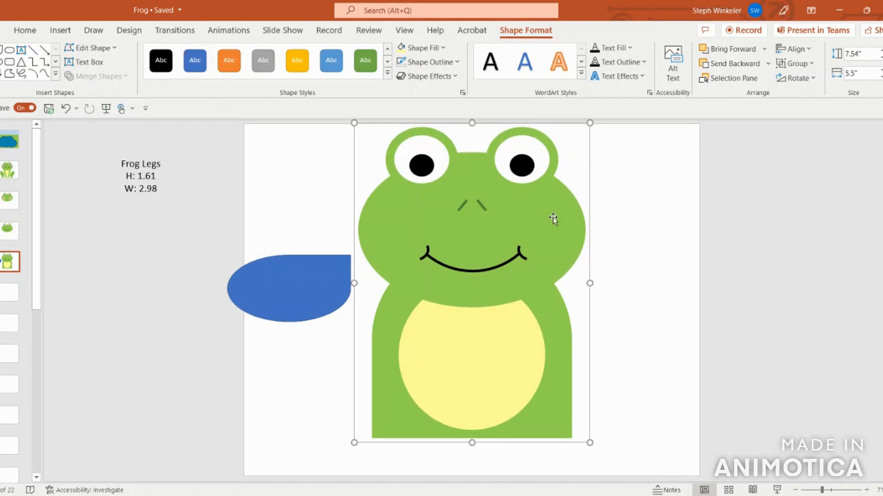
{"action": "left_click", "coordinate": [556, 220]}
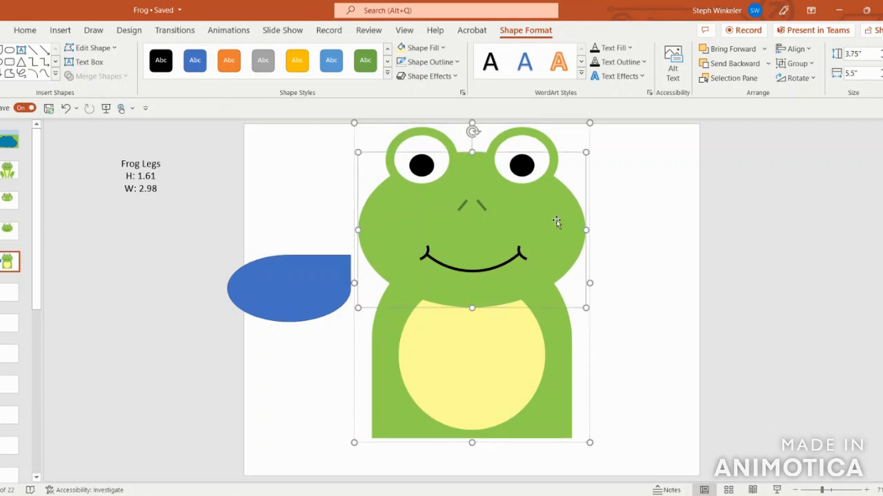
{"action": "left_click", "coordinate": [27, 32]}
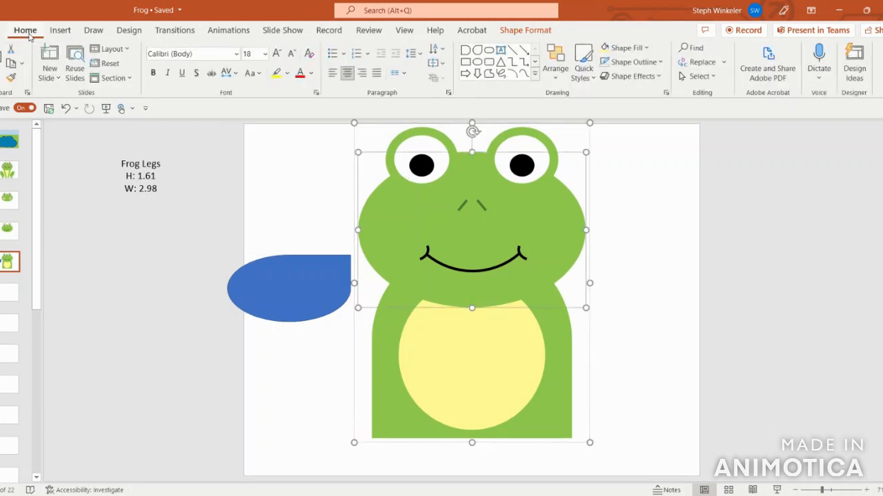
{"action": "left_click", "coordinate": [13, 79]}
{"action": "left_click", "coordinate": [295, 288]}
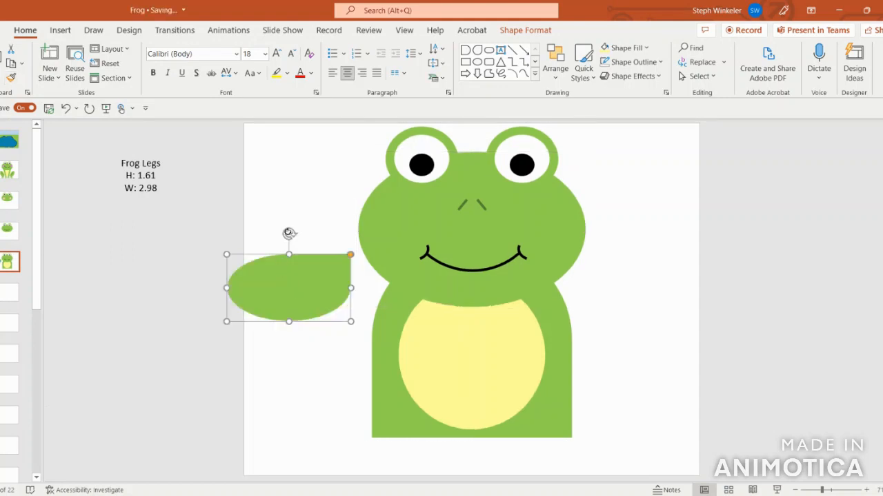
Step: Rotate the green teardrop nearly upright with its point toward the body's base, and place it as the frog's left leg
{"action": "left_click_drag", "start_coordinate": [289, 233], "coordinate": [381, 286]}
{"action": "left_click_drag", "start_coordinate": [288, 260], "coordinate": [340, 352]}
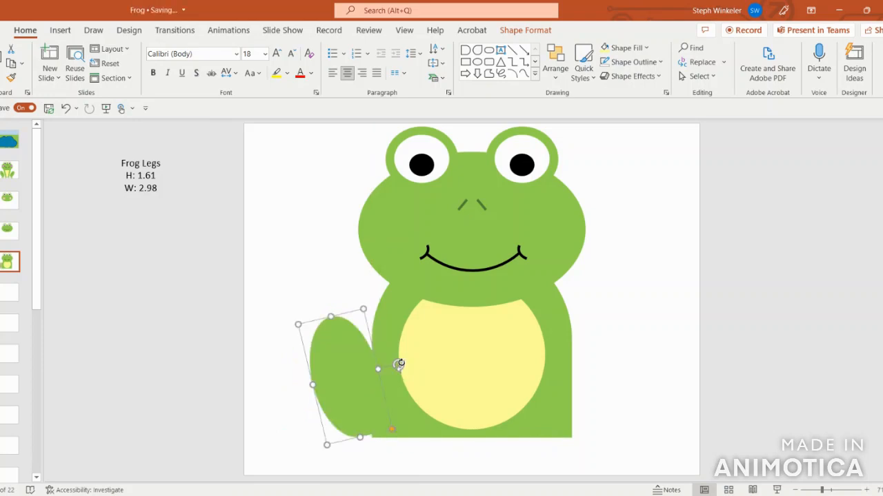
{"action": "left_click_drag", "start_coordinate": [336, 358], "coordinate": [337, 362]}
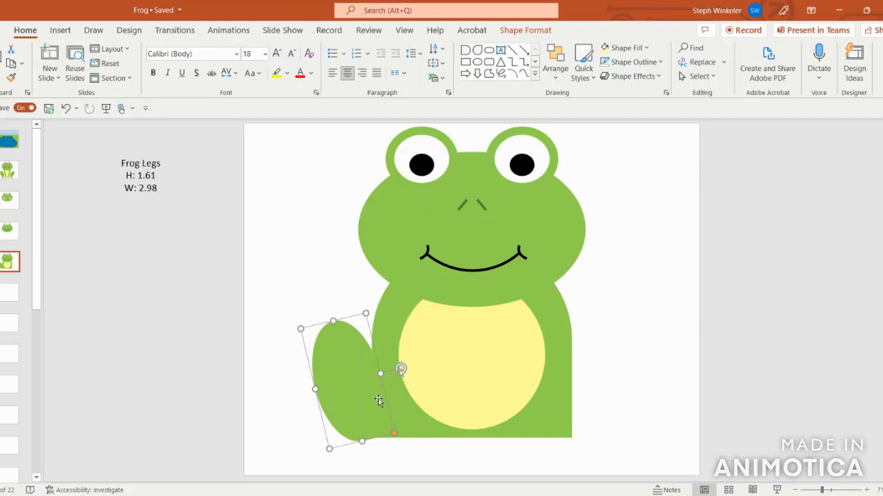
Step: Draw an arc about 2.17" high and 0.53" wide in the empty area left of the frog's head
{"action": "left_click", "coordinate": [306, 291]}
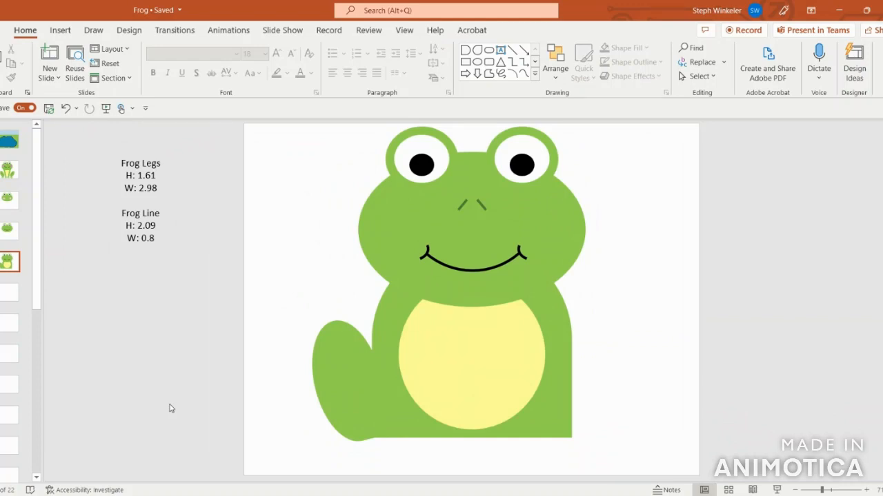
{"action": "left_click", "coordinate": [47, 33]}
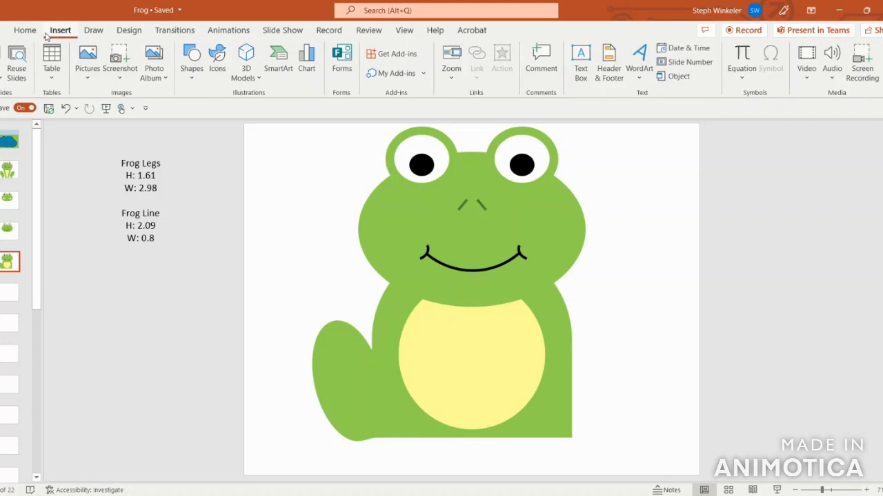
{"action": "left_click", "coordinate": [186, 66]}
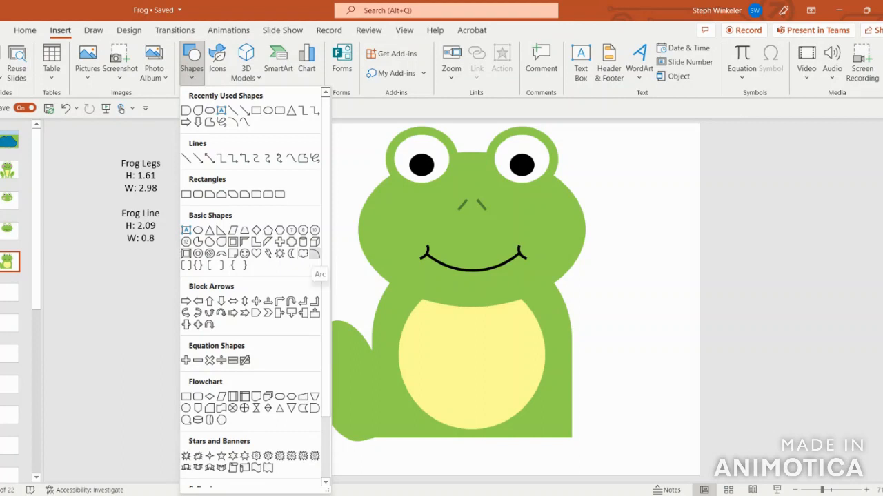
{"action": "left_click", "coordinate": [314, 253]}
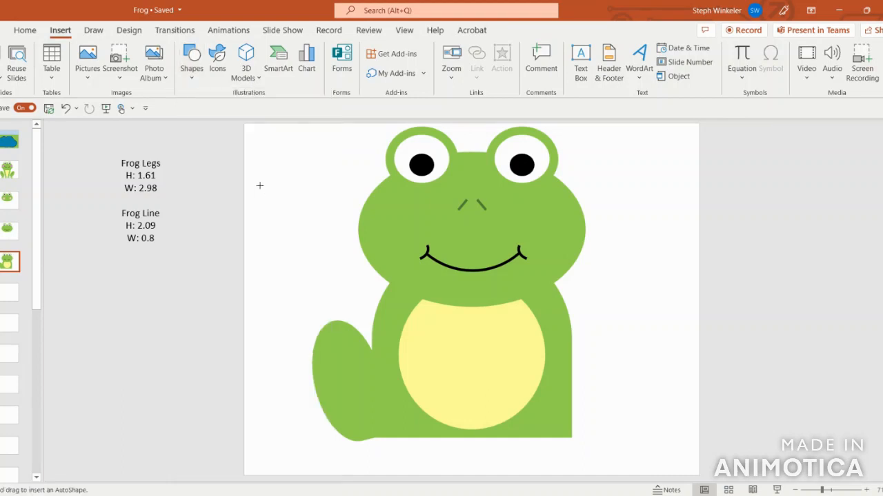
{"action": "left_click_drag", "start_coordinate": [265, 170], "coordinate": [287, 261]}
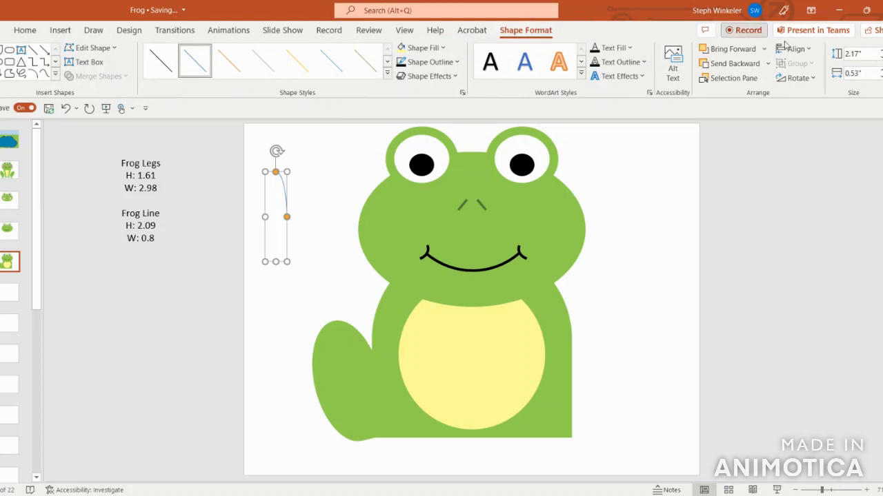
Step: Resize the arc to 2.09" high and 0.8" wide
{"action": "left_click", "coordinate": [862, 53]}
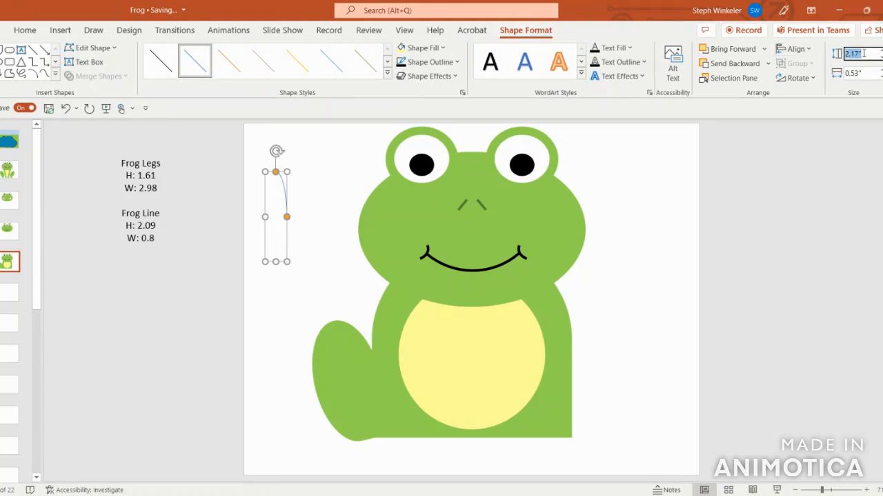
{"action": "type", "text": "2.09"}
{"action": "left_click", "coordinate": [862, 72]}
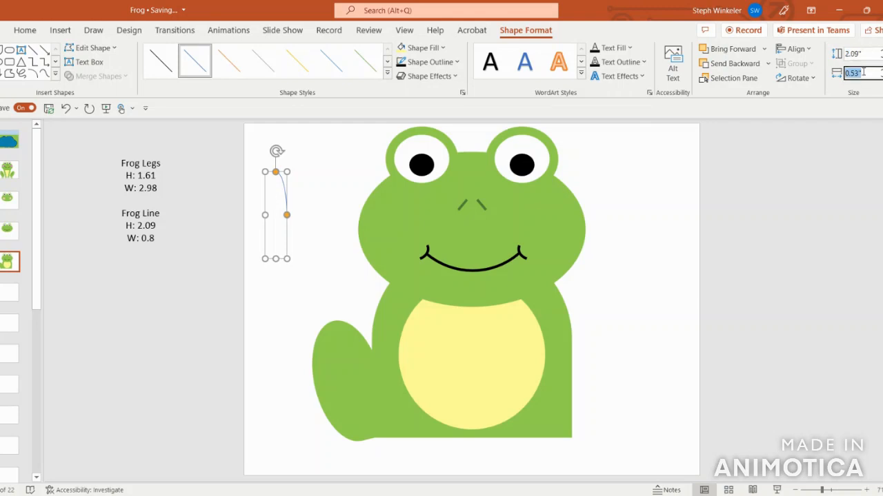
{"action": "type", "text": "0"}
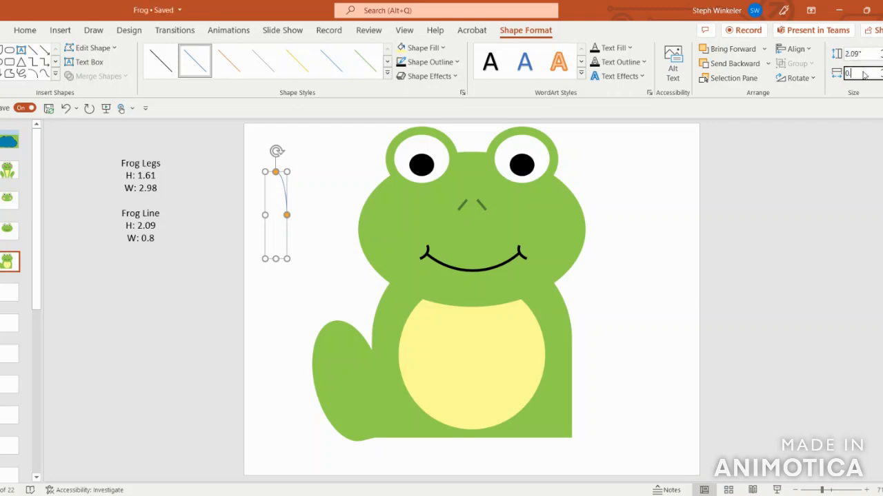
{"action": "type", "text": ".8"}
{"action": "key", "text": "Return"}
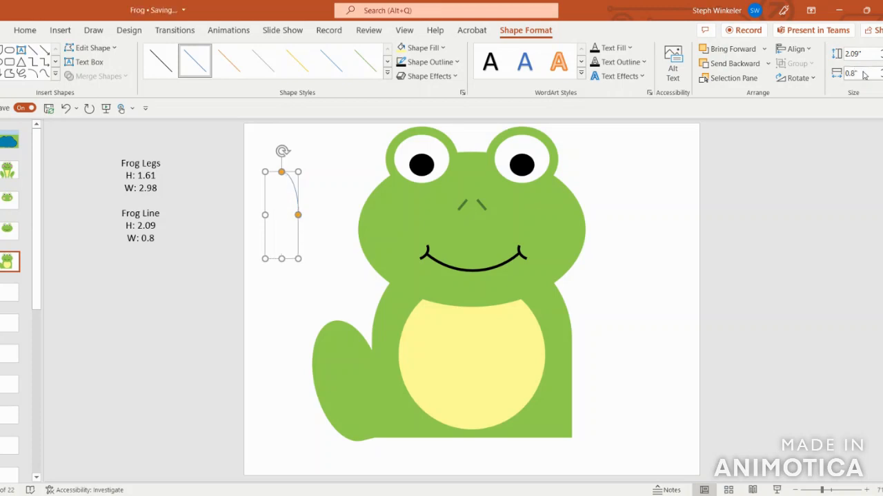
Step: Give the arc a black outline with a weight of 3 pt
{"action": "left_click", "coordinate": [432, 63]}
{"action": "left_click", "coordinate": [431, 62]}
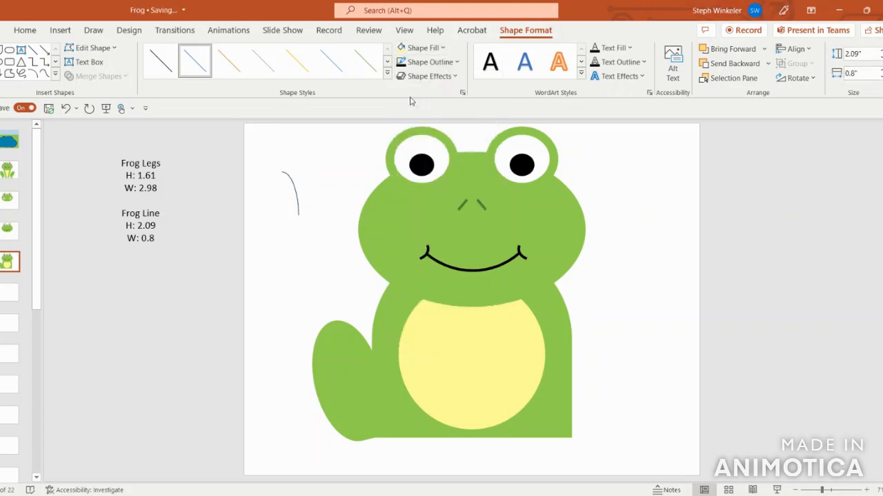
{"action": "left_click", "coordinate": [428, 63]}
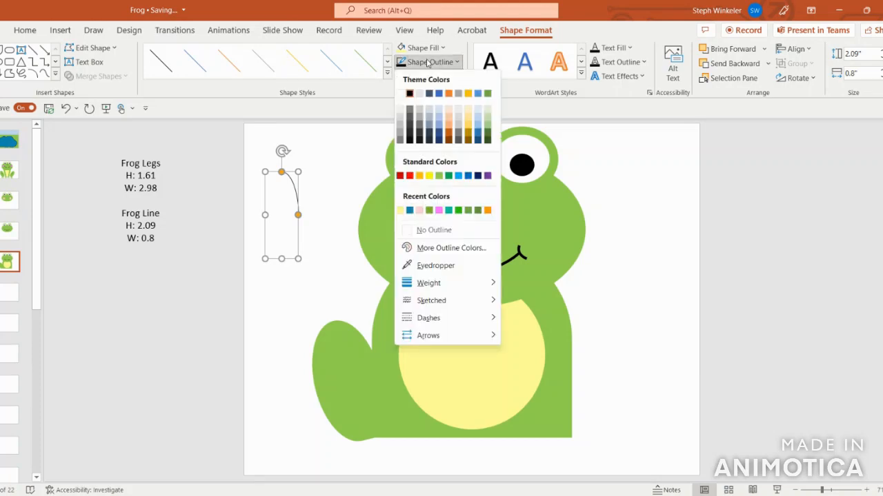
{"action": "mouse_move", "coordinate": [438, 283]}
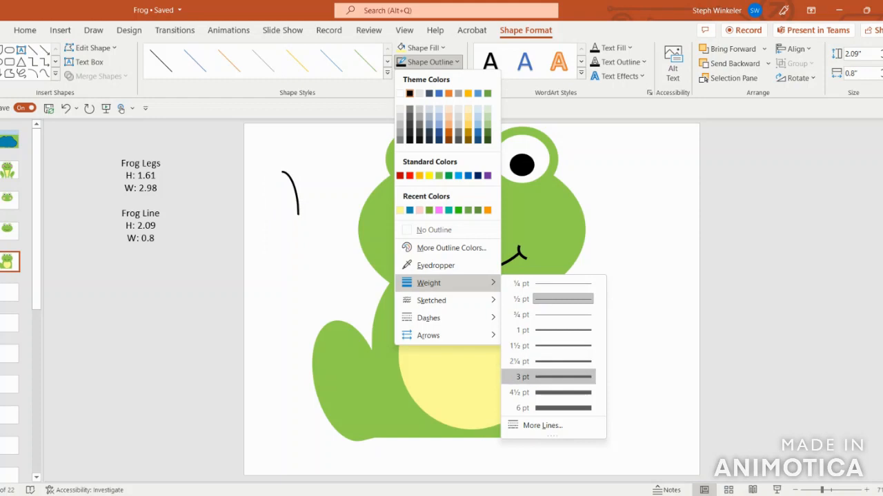
{"action": "left_click", "coordinate": [562, 377]}
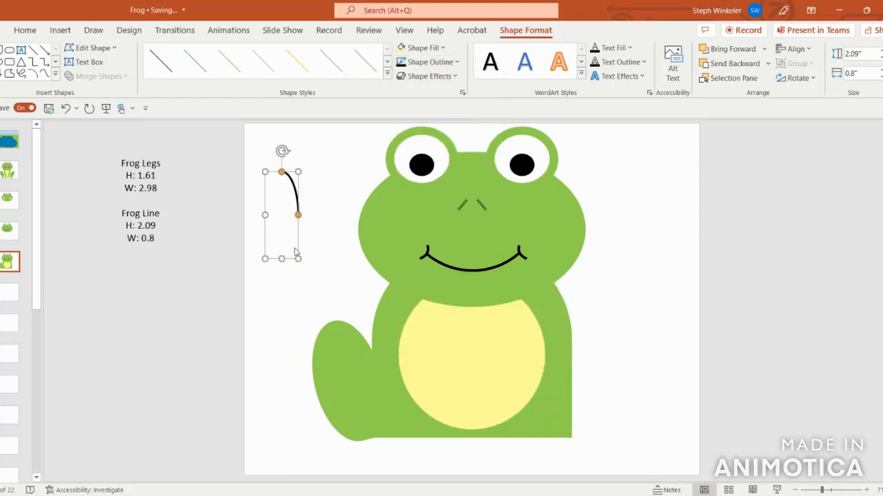
Step: Place the arc on the frog's left leg, tilt it to follow the leg, and stretch it to about 2.35" high and 0.68" wide
{"action": "left_click_drag", "start_coordinate": [297, 195], "coordinate": [366, 377]}
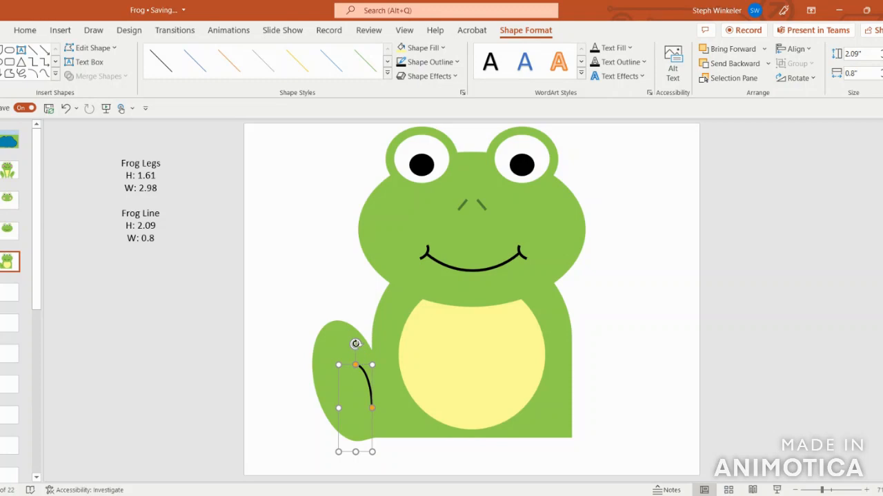
{"action": "left_click_drag", "start_coordinate": [355, 343], "coordinate": [336, 340]}
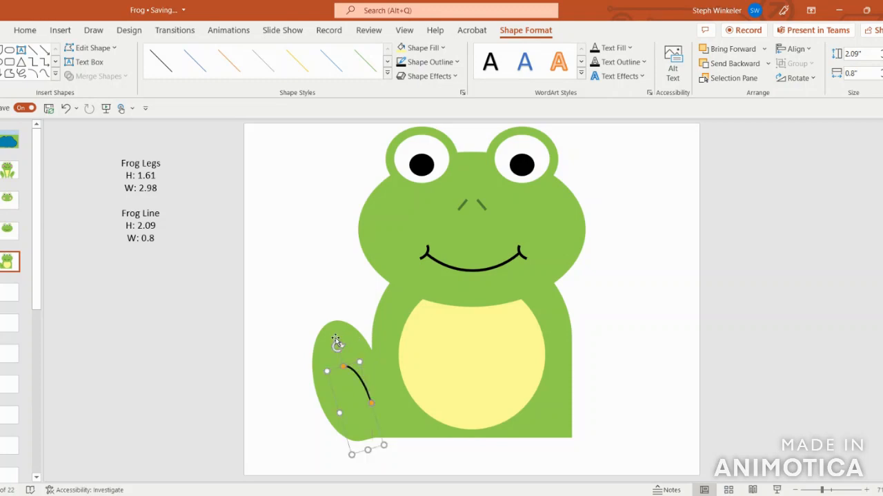
{"action": "mouse_move", "coordinate": [360, 363]}
{"action": "left_mouse_down"}
{"action": "mouse_move", "coordinate": [321, 336]}
{"action": "mouse_move", "coordinate": [348, 362]}
{"action": "left_mouse_up"}
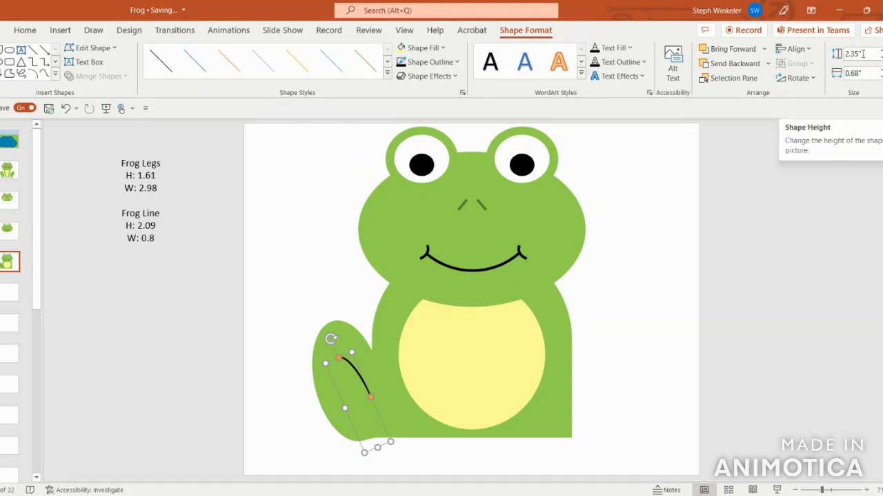
{"action": "left_click", "coordinate": [241, 373]}
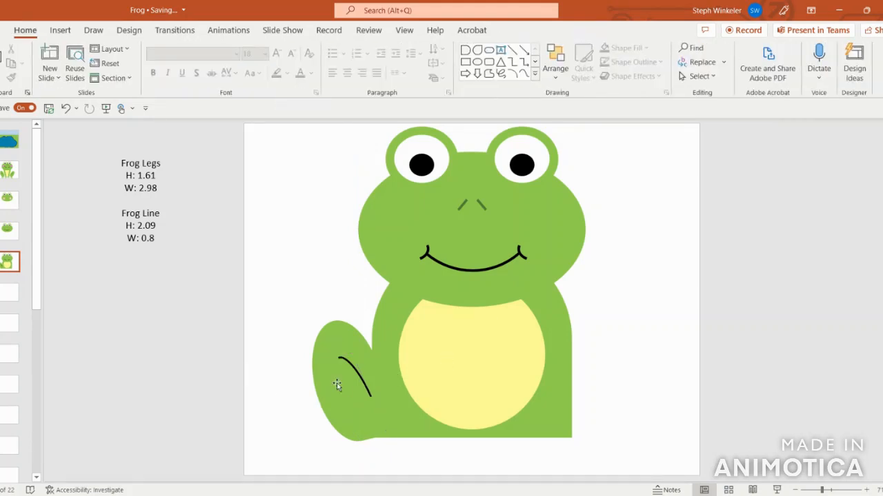
{"action": "left_click", "coordinate": [354, 371]}
{"action": "left_click_drag", "start_coordinate": [354, 371], "coordinate": [351, 373]}
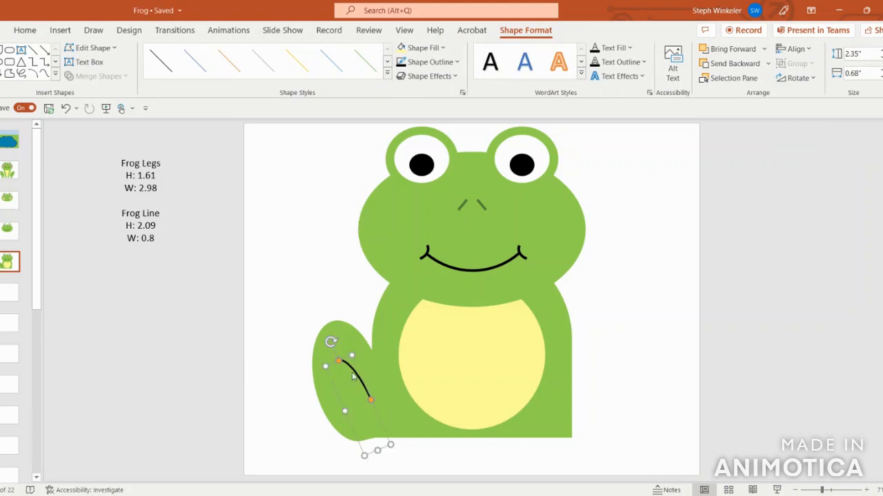
{"action": "left_click", "coordinate": [328, 278]}
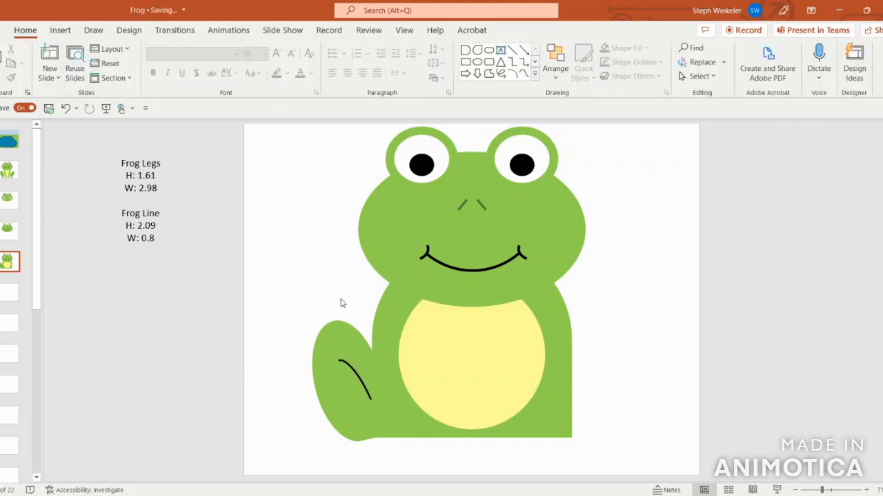
Step: Group the left leg with its black arc and send the group to the back
{"action": "left_click", "coordinate": [347, 364]}
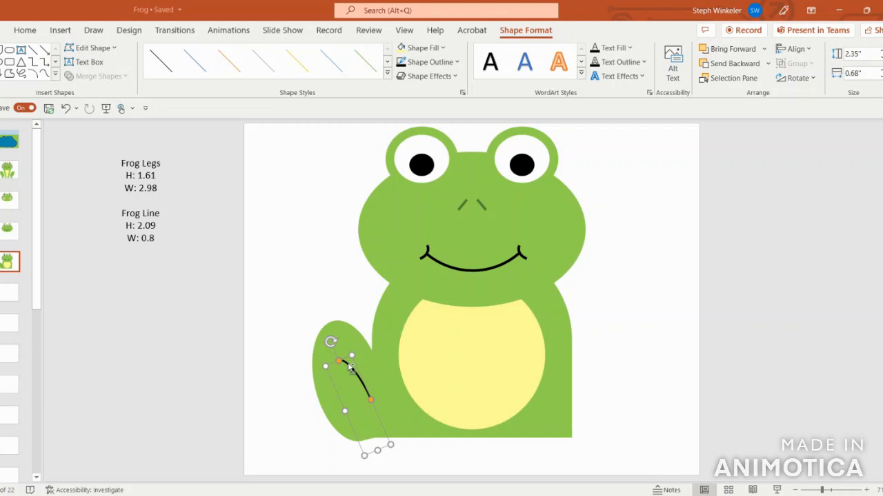
{"action": "left_click", "coordinate": [350, 338], "text": "shift"}
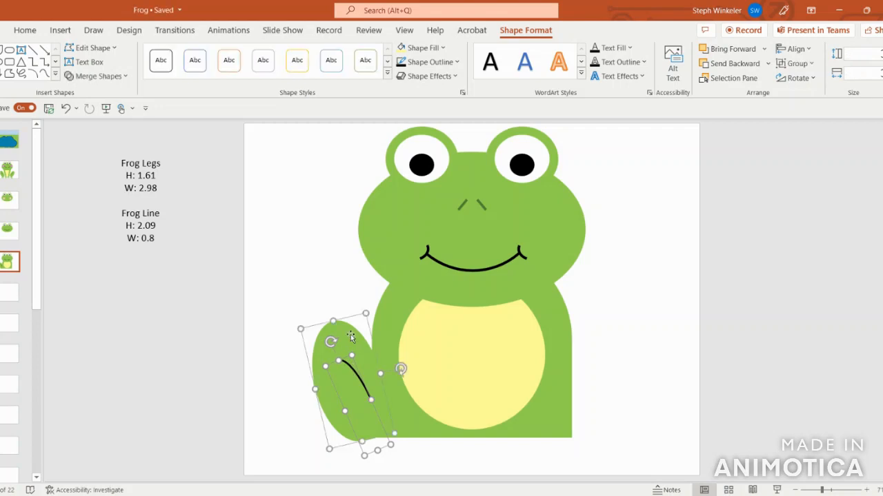
{"action": "left_click", "coordinate": [784, 65]}
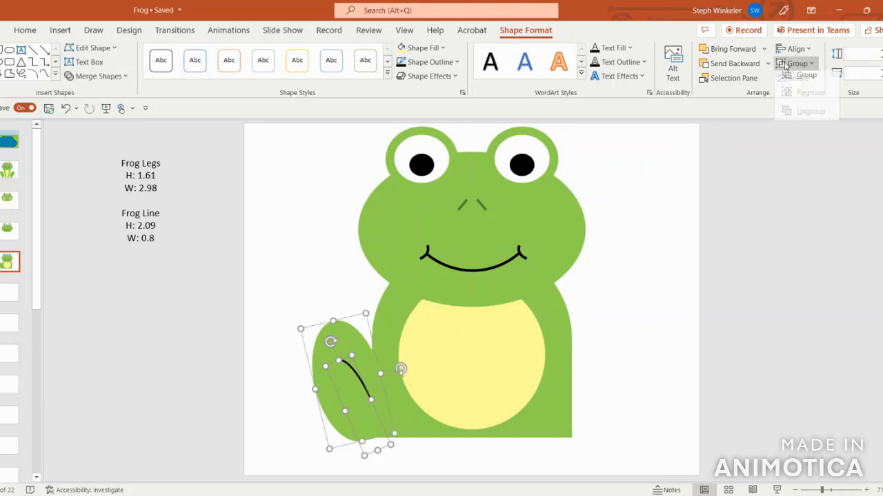
{"action": "left_click", "coordinate": [800, 75]}
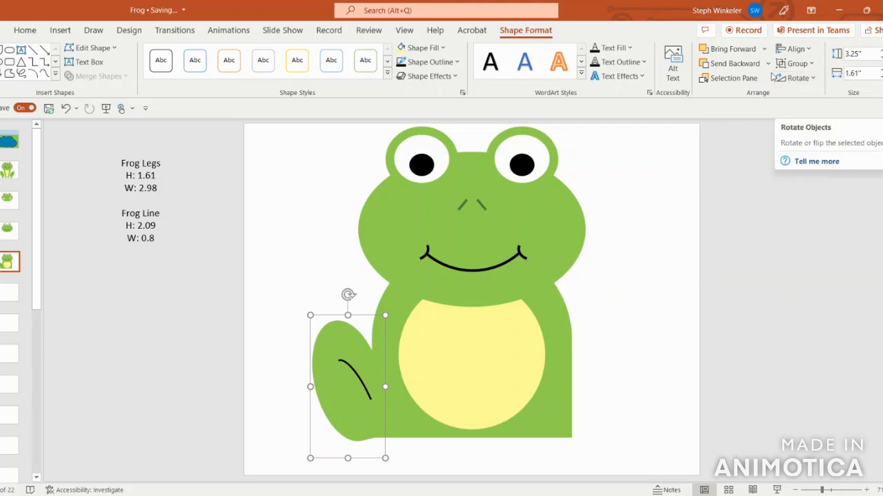
{"action": "left_click", "coordinate": [741, 62]}
{"action": "left_click", "coordinate": [768, 63]}
{"action": "left_click", "coordinate": [737, 95]}
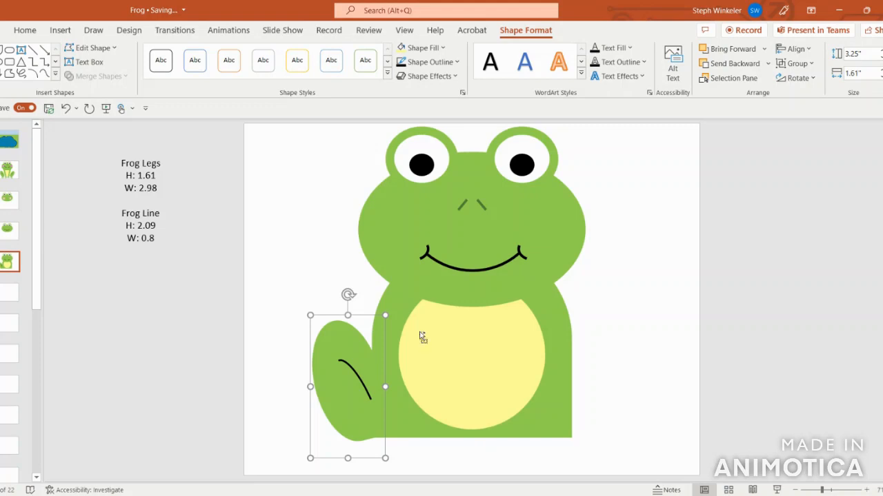
Step: Duplicate the leg group, flip the copy horizontally, and place it on the opposite side of the body as the right leg
{"action": "key", "text": "ctrl+d"}
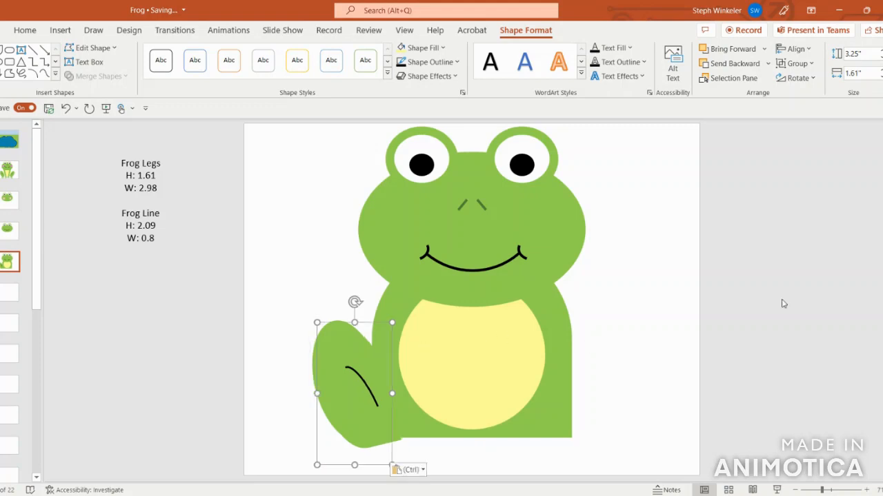
{"action": "left_click", "coordinate": [796, 78]}
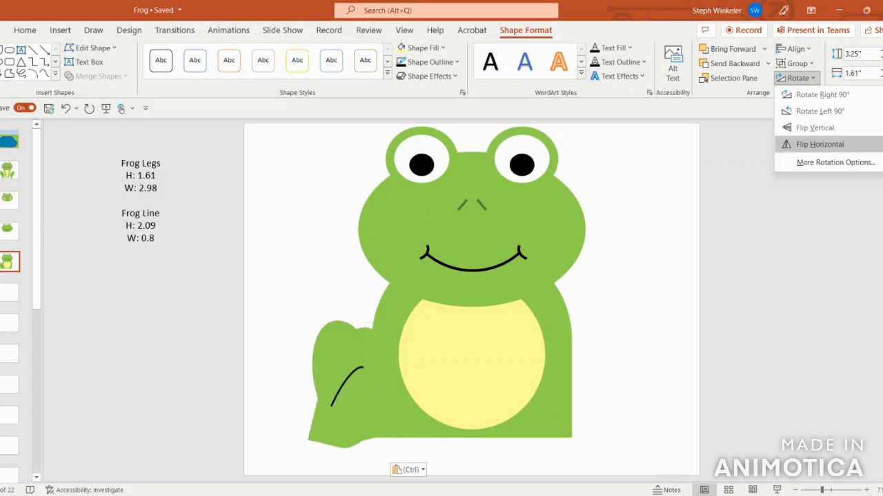
{"action": "left_click", "coordinate": [819, 144]}
{"action": "left_click_drag", "start_coordinate": [354, 410], "coordinate": [599, 405]}
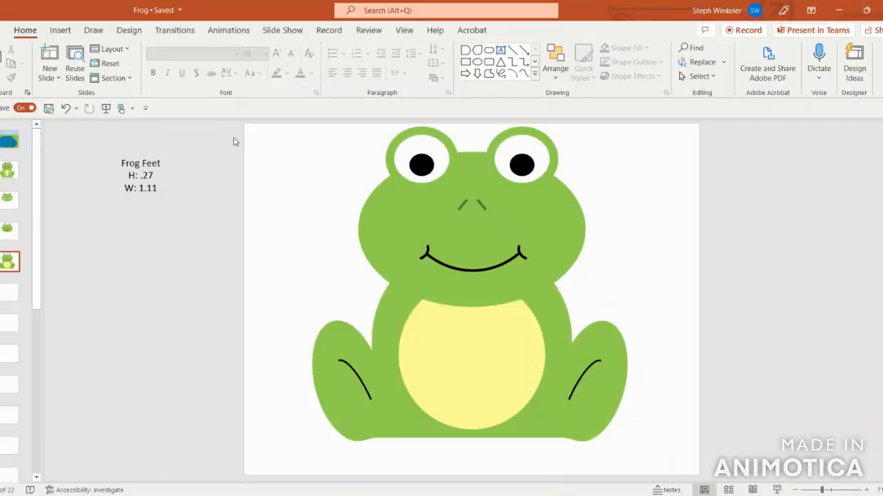
Step: Draw a Flowchart: Terminator shape about 0.42" high and 1.58" wide across the slide's left edge, beside the frog
{"action": "left_click", "coordinate": [60, 31]}
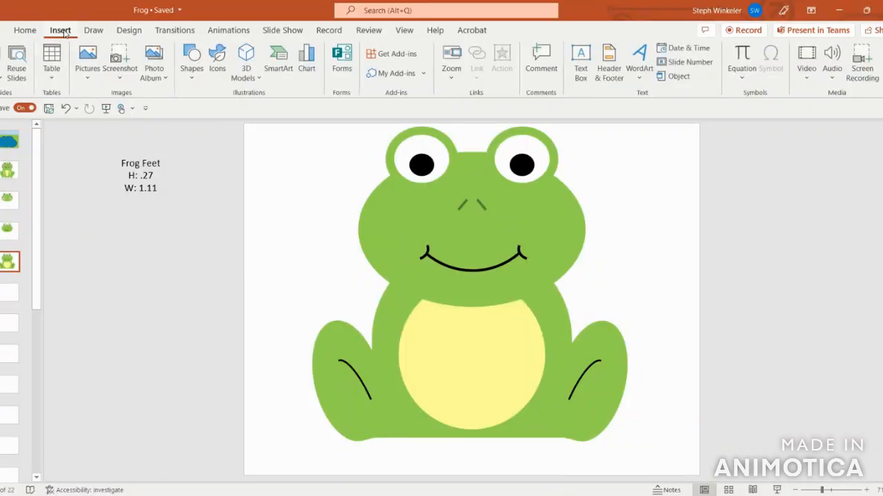
{"action": "left_click", "coordinate": [192, 62]}
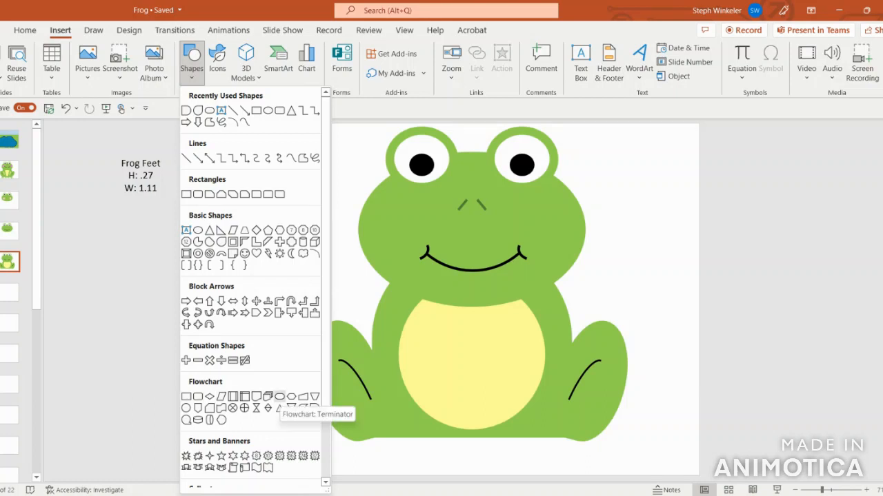
{"action": "left_click", "coordinate": [279, 397]}
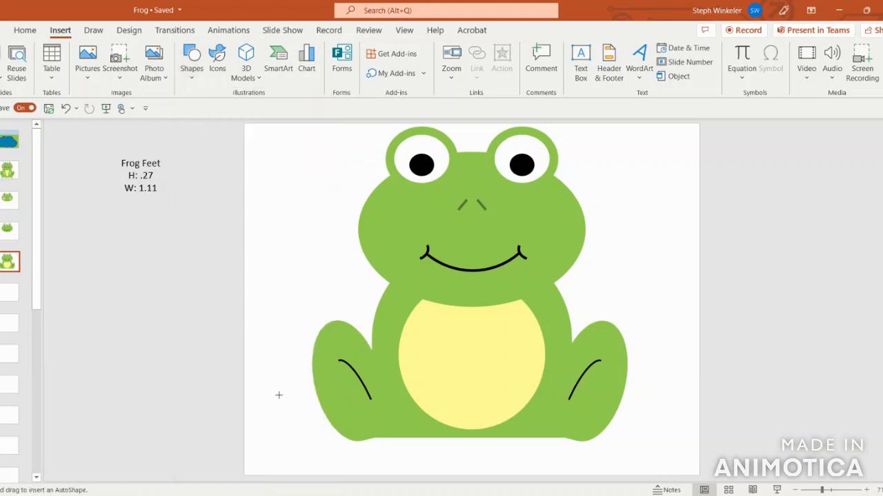
{"action": "left_click_drag", "start_coordinate": [190, 251], "coordinate": [254, 268]}
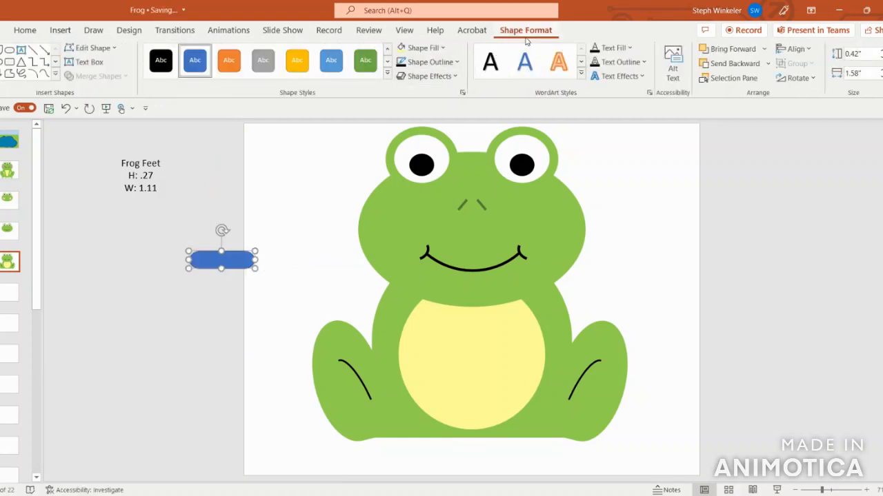
Step: Resize the blue terminator shape to 0.27" high and 1.11" wide
{"action": "left_click", "coordinate": [871, 52]}
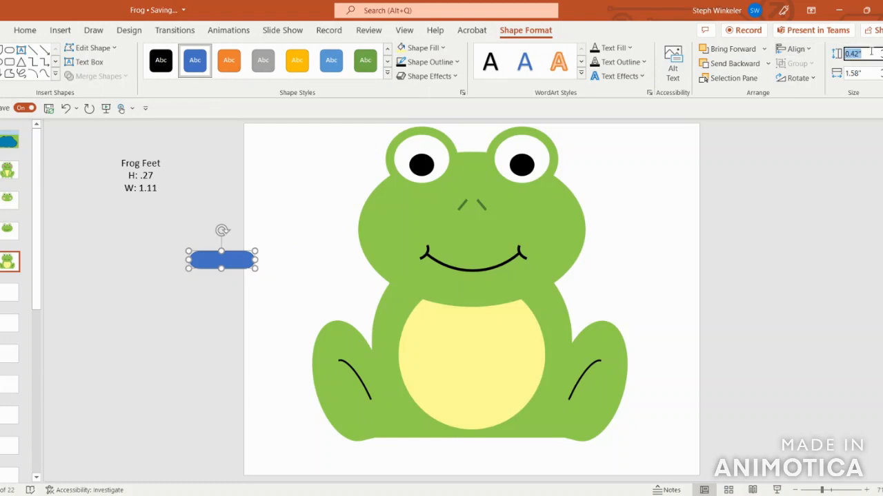
{"action": "key", "text": "BackSpace"}
{"action": "left_click", "coordinate": [870, 74]}
{"action": "type", "text": "1.11"}
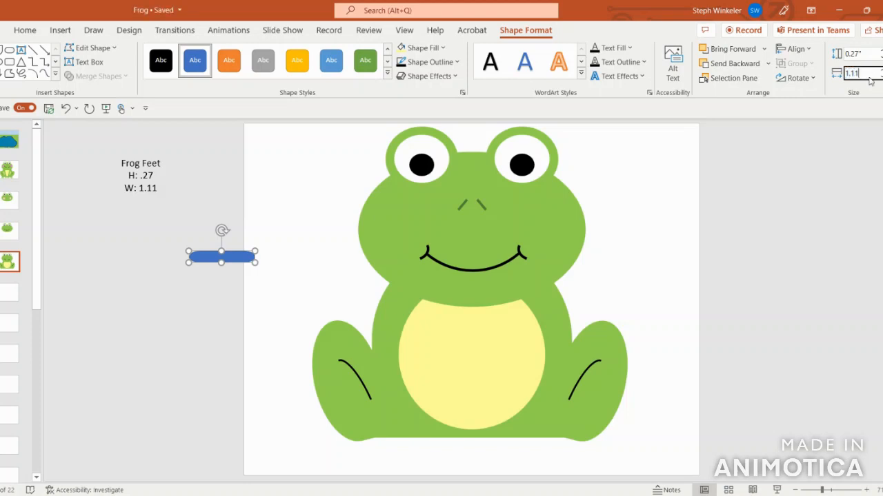
{"action": "key", "text": "Return"}
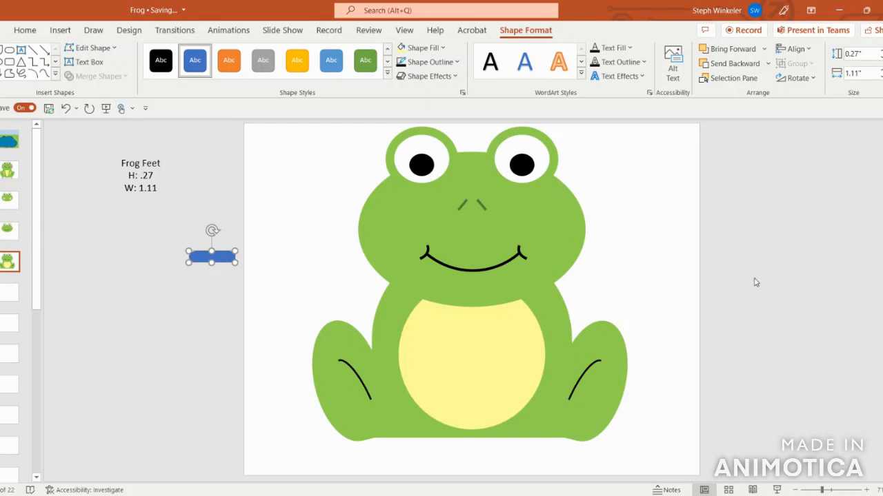
Step: Copy the frog head's green formatting onto the blue terminator shape with Format Painter
{"action": "left_click", "coordinate": [383, 215]}
{"action": "left_click", "coordinate": [377, 222]}
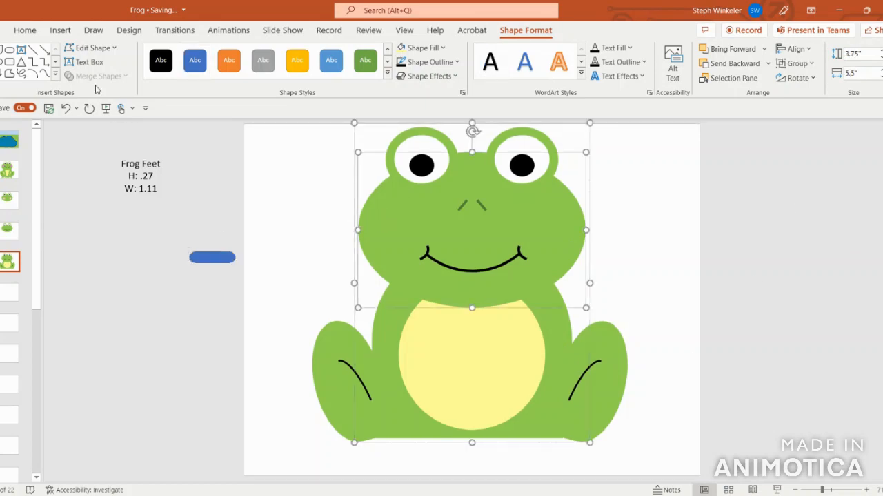
{"action": "left_click", "coordinate": [26, 31]}
{"action": "left_click", "coordinate": [11, 77]}
{"action": "left_click", "coordinate": [212, 260]}
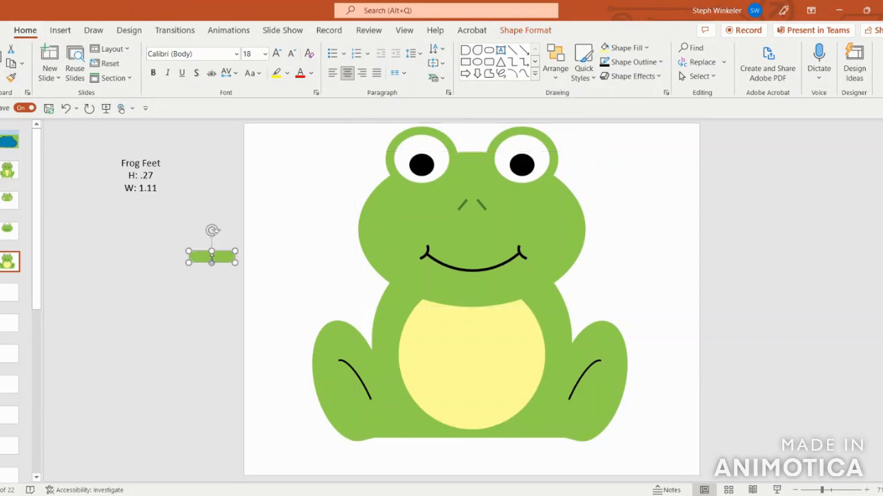
Step: Rotate the green toe clockwise to a steep diagonal, move it slightly lower beside the slide, and paste a duplicate
{"action": "left_click_drag", "start_coordinate": [212, 233], "coordinate": [257, 236]}
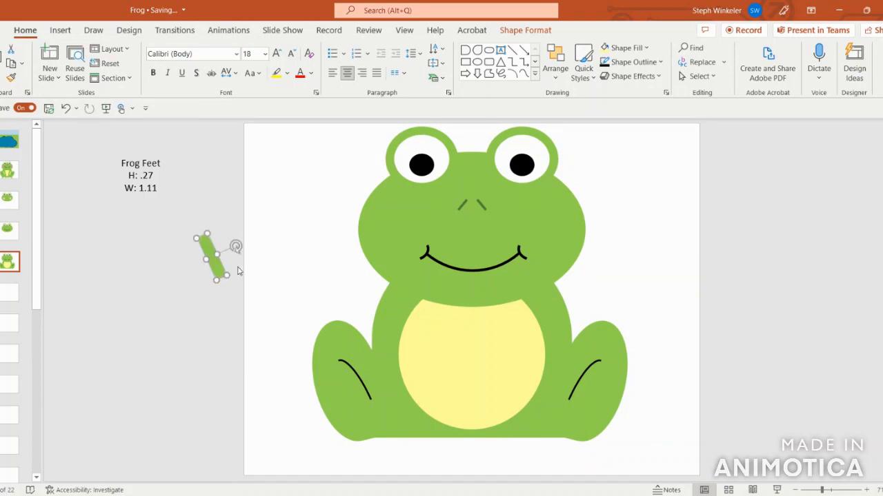
{"action": "left_click_drag", "start_coordinate": [216, 264], "coordinate": [204, 307]}
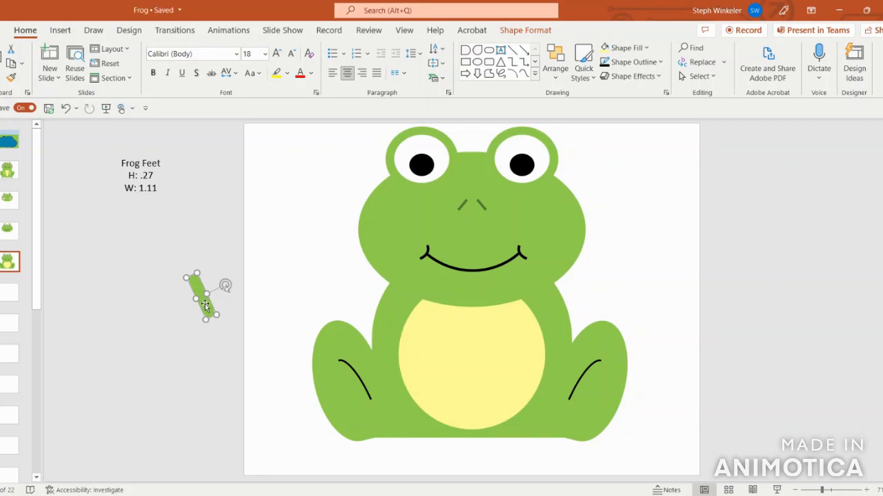
{"action": "key", "text": "ctrl+v"}
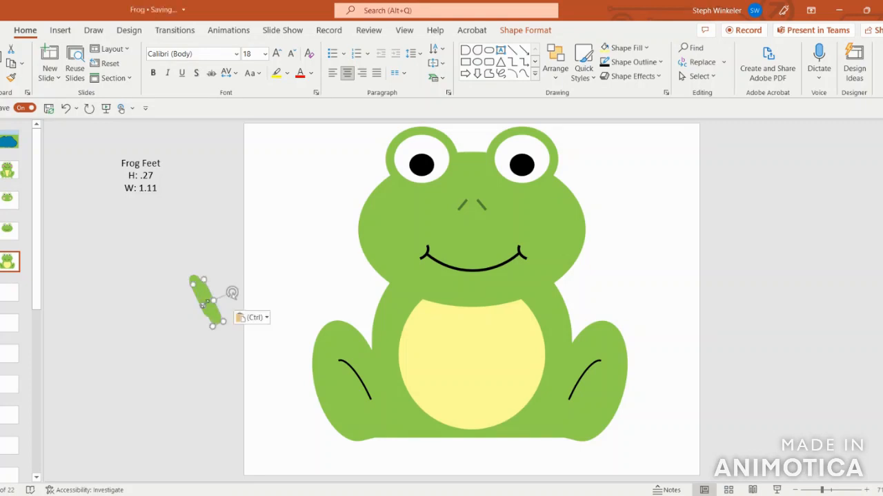
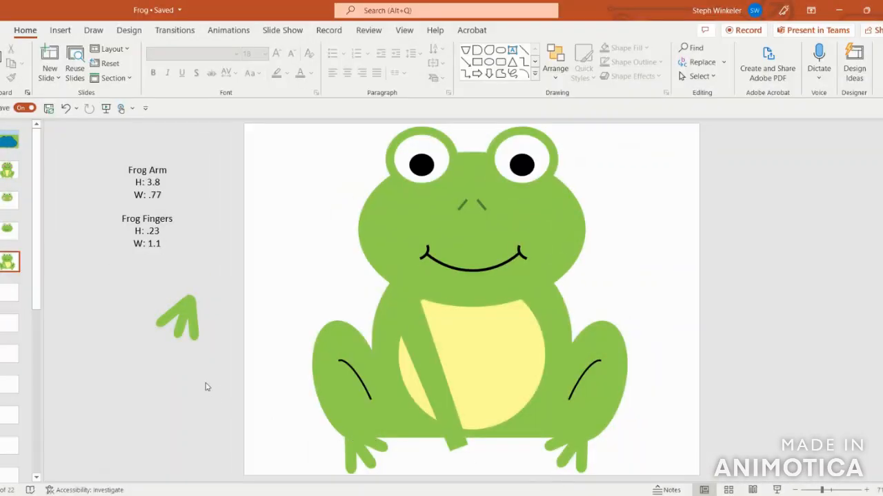
Step: Select the three green finger shapes beside the slide and group them as one hand
{"action": "left_click", "coordinate": [164, 320]}
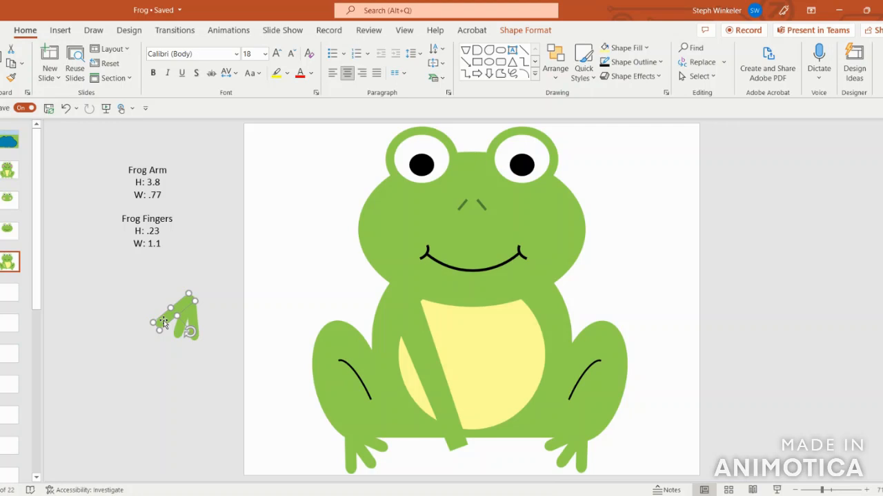
{"action": "left_click", "coordinate": [179, 336], "text": "shift"}
{"action": "left_click", "coordinate": [198, 329], "text": "shift"}
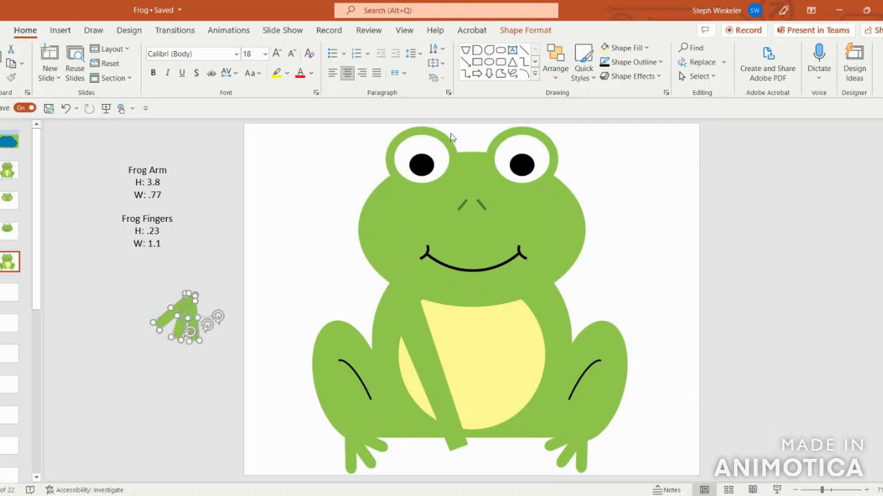
{"action": "left_click", "coordinate": [527, 30]}
{"action": "left_click", "coordinate": [796, 63]}
{"action": "left_click", "coordinate": [806, 80]}
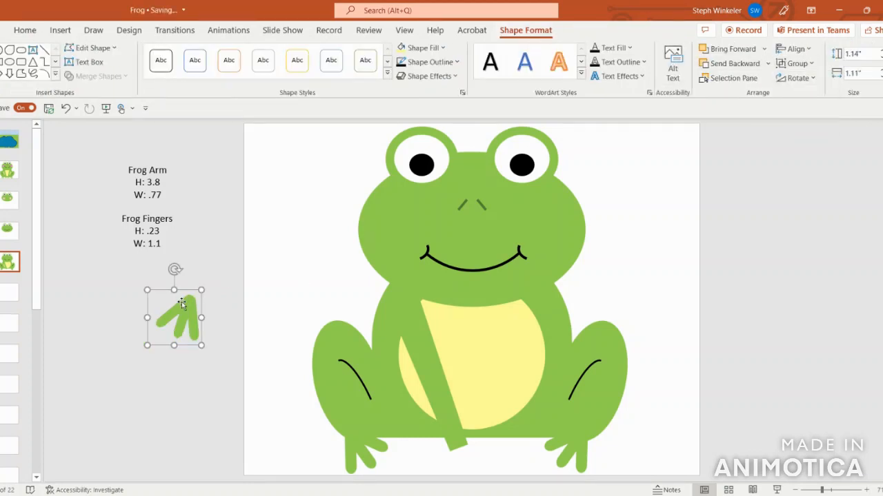
Step: Place the hand at the lower end of the frog's arm, rotate it to spread downward, and group it with the arm
{"action": "left_click_drag", "start_coordinate": [187, 307], "coordinate": [457, 442]}
{"action": "left_click_drag", "start_coordinate": [444, 406], "coordinate": [392, 391]}
{"action": "left_click_drag", "start_coordinate": [470, 455], "coordinate": [476, 457]}
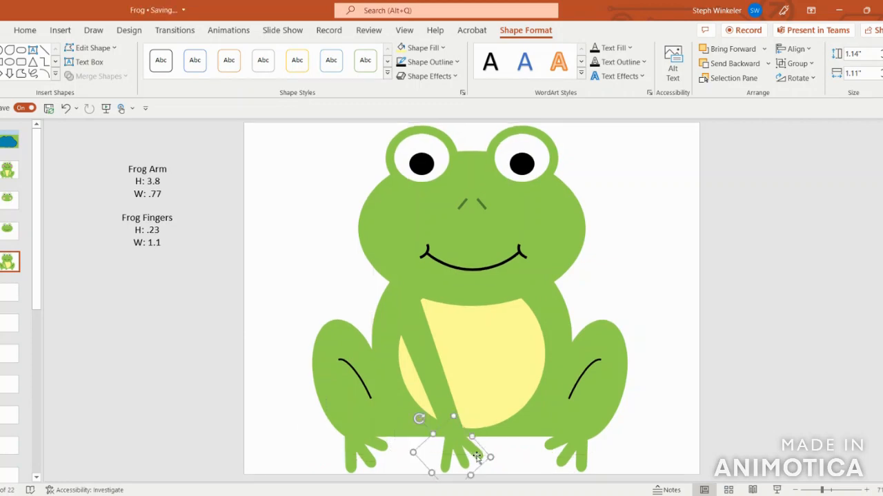
{"action": "left_click", "coordinate": [439, 399], "text": "shift"}
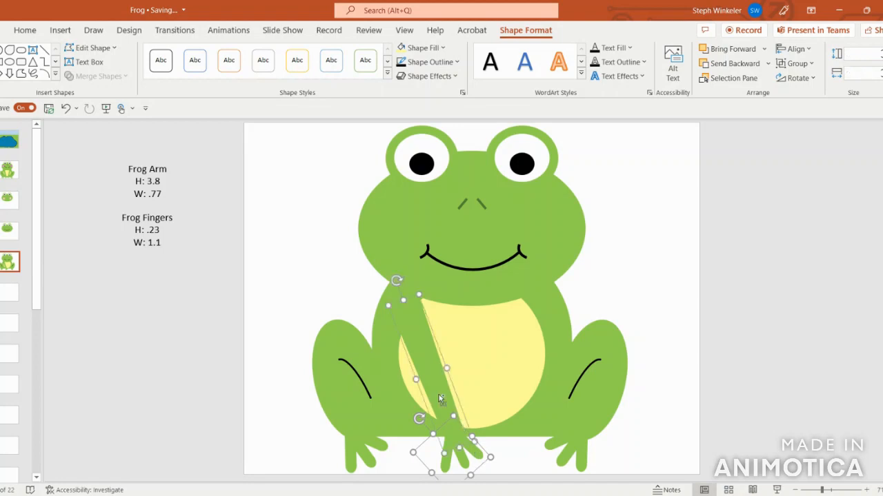
{"action": "left_click", "coordinate": [781, 64]}
{"action": "left_click", "coordinate": [804, 80]}
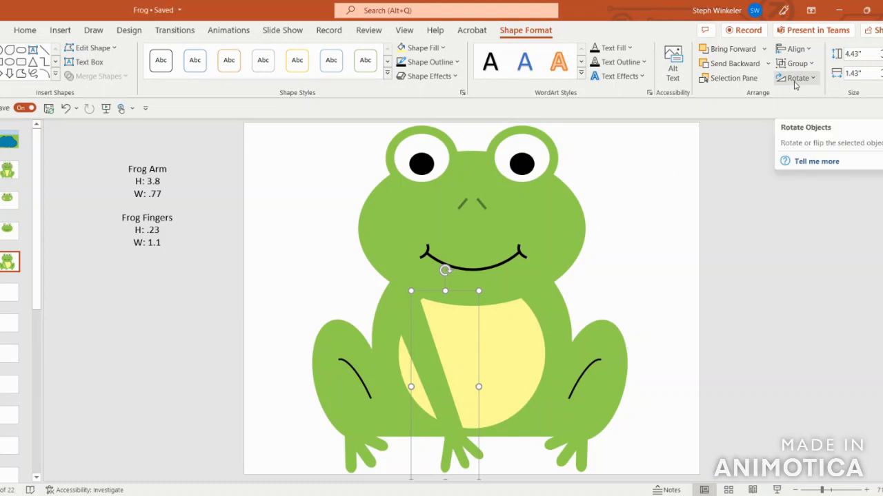
Step: Duplicate the arm-and-hand group and flip the copy horizontally
{"action": "key", "text": "ctrl+c"}
{"action": "key", "text": "ctrl+v"}
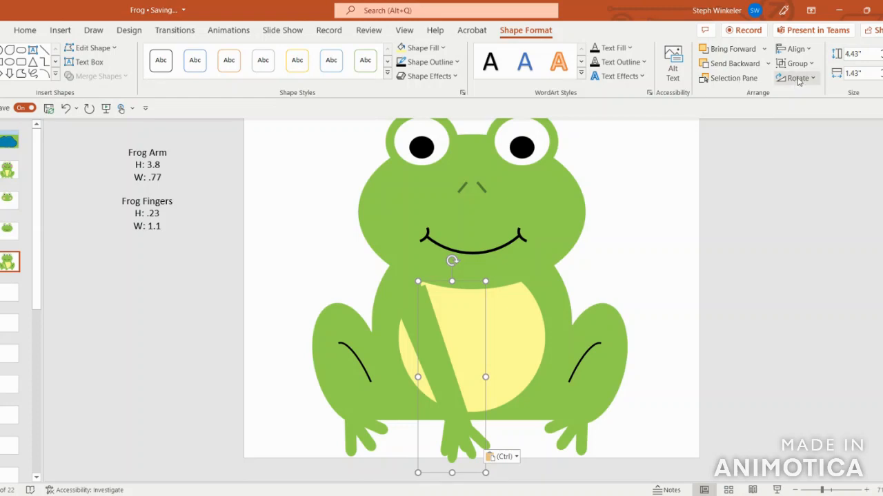
{"action": "left_click", "coordinate": [798, 79]}
{"action": "left_click", "coordinate": [817, 144]}
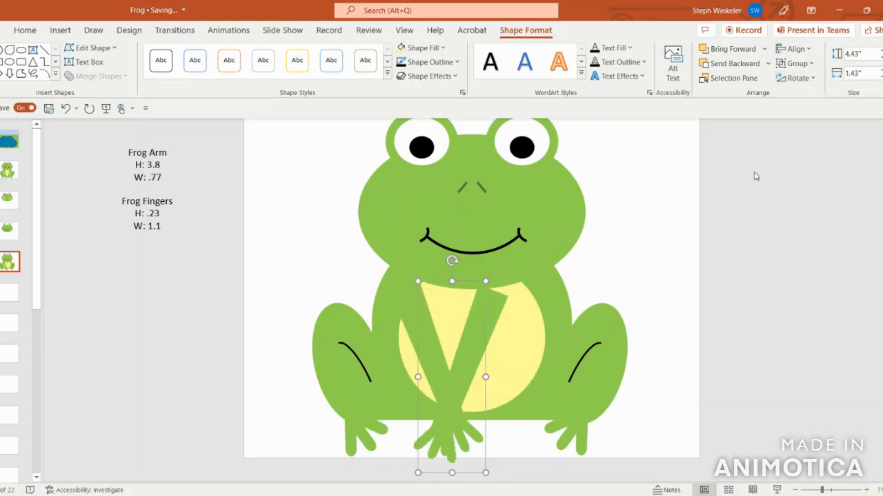
Step: Move the flipped arm to the right side of the belly and shift the original arm slightly left
{"action": "left_click_drag", "start_coordinate": [487, 316], "coordinate": [536, 311]}
{"action": "mouse_move", "coordinate": [422, 338]}
{"action": "left_mouse_down"}
{"action": "mouse_move", "coordinate": [404, 335]}
{"action": "mouse_move", "coordinate": [412, 337]}
{"action": "left_mouse_up"}
{"action": "left_click", "coordinate": [526, 332]}
{"action": "left_click_drag", "start_coordinate": [530, 329], "coordinate": [543, 332]}
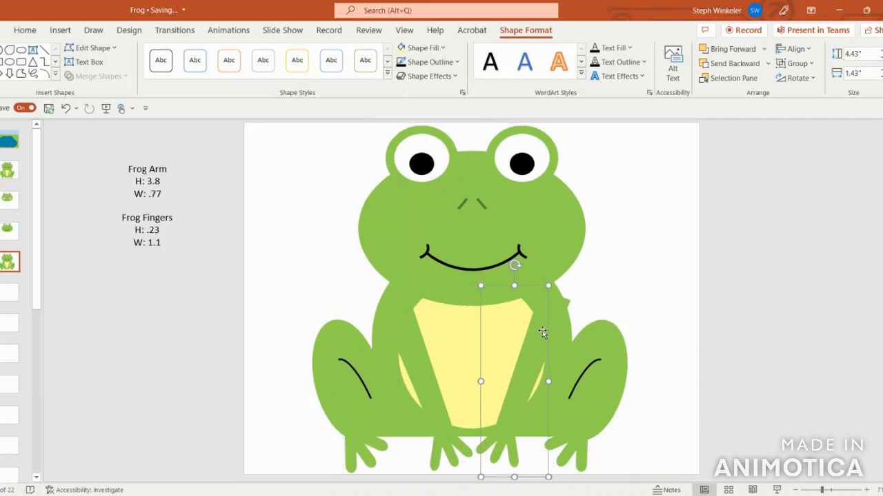
Step: Shorten the upper end of the right arm shape so it no longer sticks out past the shoulder
{"action": "left_click", "coordinate": [566, 302]}
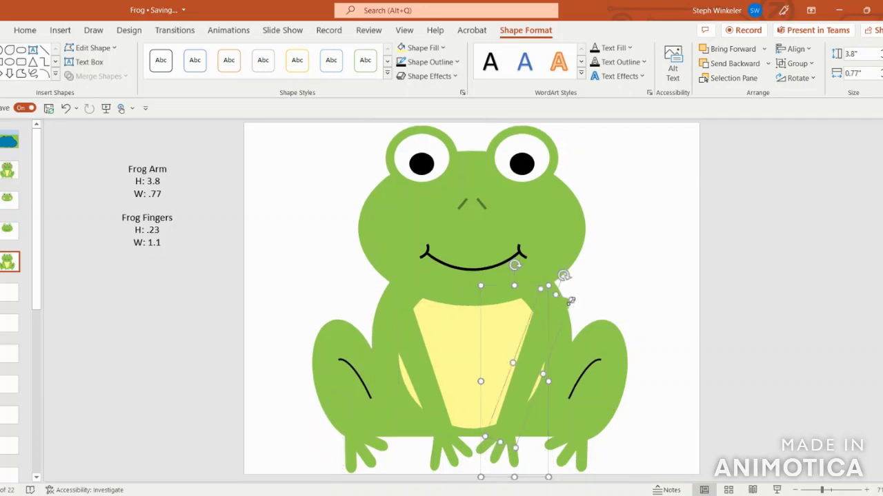
{"action": "left_click_drag", "start_coordinate": [556, 296], "coordinate": [549, 305]}
{"action": "left_click", "coordinate": [600, 301]}
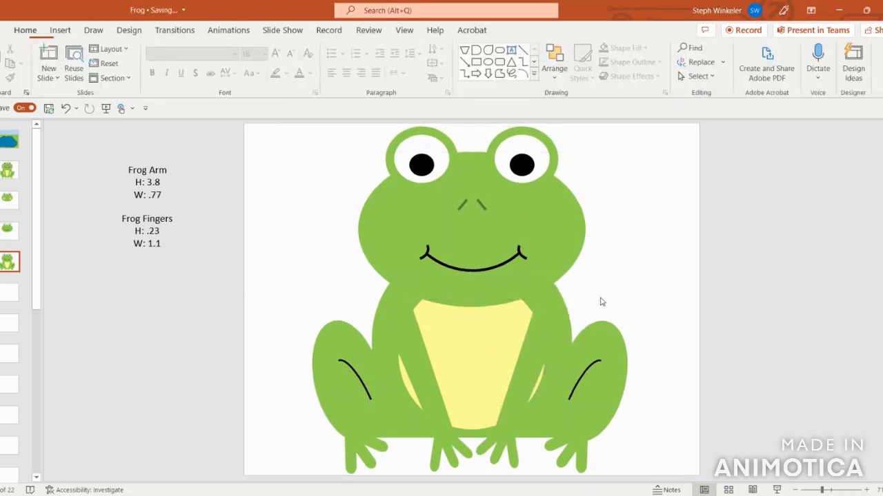
Step: Adjust both arms to stand more upright and closer together over the belly
{"action": "left_click", "coordinate": [522, 344]}
{"action": "left_click_drag", "start_coordinate": [526, 344], "coordinate": [523, 349]}
{"action": "left_click_drag", "start_coordinate": [415, 347], "coordinate": [412, 338]}
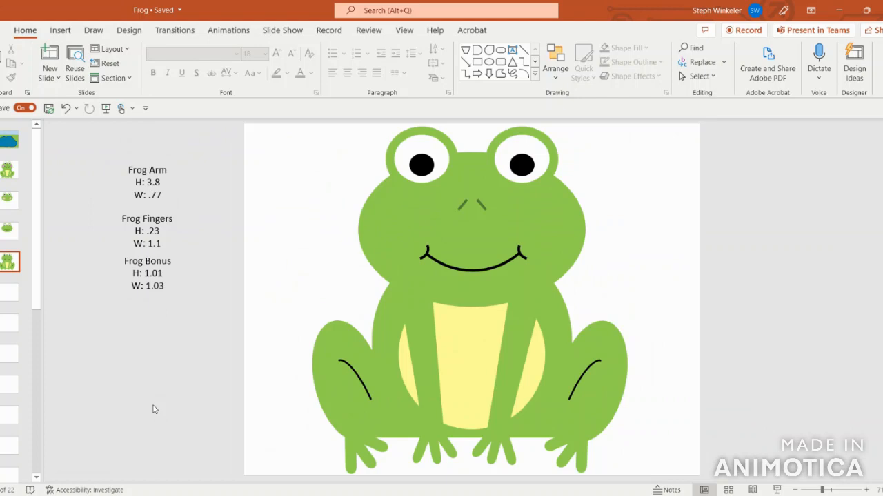
Step: Draw an oval about 1.16" high and 1.03" wide on the slide's blank area left of the frog's head
{"action": "left_click", "coordinate": [59, 34]}
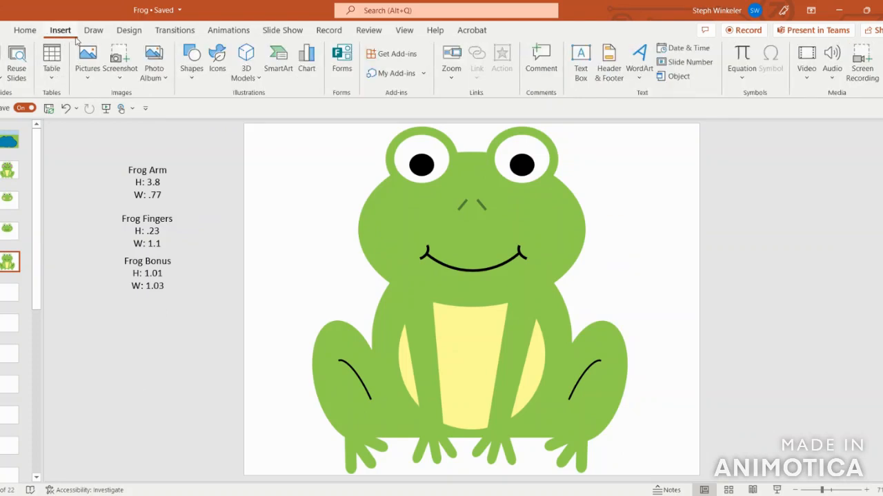
{"action": "left_click", "coordinate": [192, 62]}
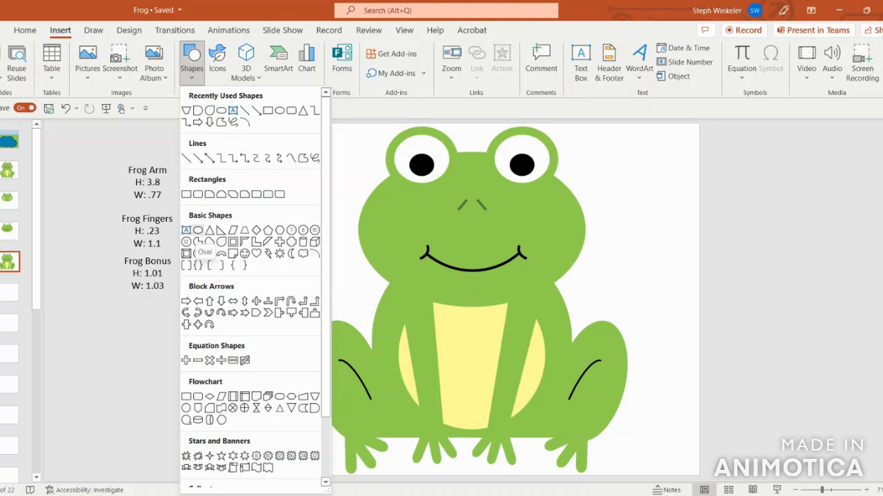
{"action": "left_click", "coordinate": [198, 230]}
{"action": "left_click_drag", "start_coordinate": [258, 197], "coordinate": [301, 249]}
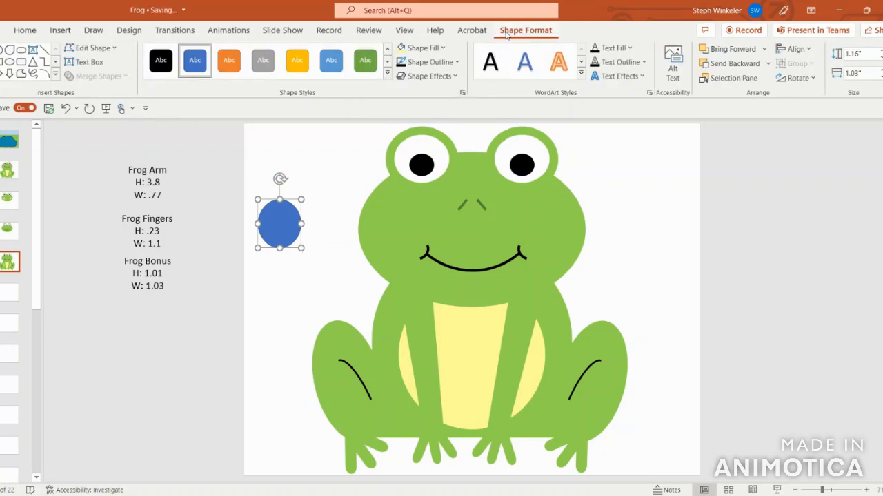
Step: Set the blue oval's size to 1.01" high and 1.03" wide
{"action": "left_click", "coordinate": [862, 54]}
{"action": "type", "text": "1.01"}
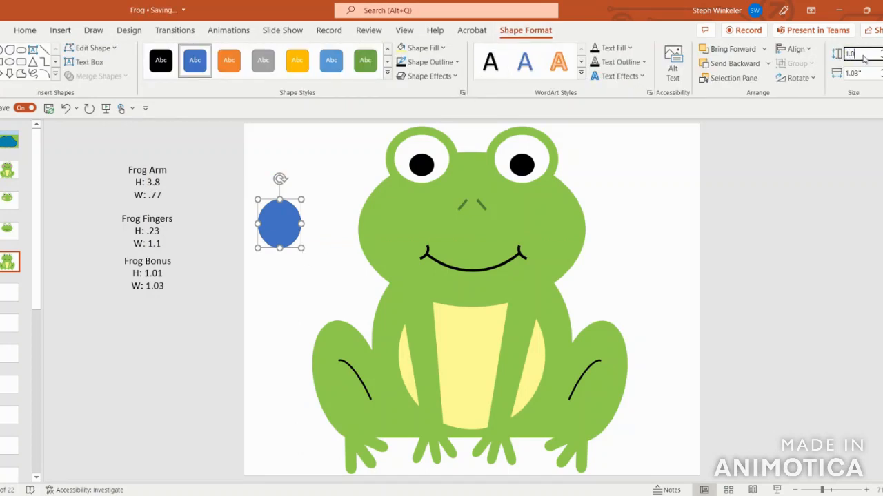
{"action": "left_click", "coordinate": [862, 73]}
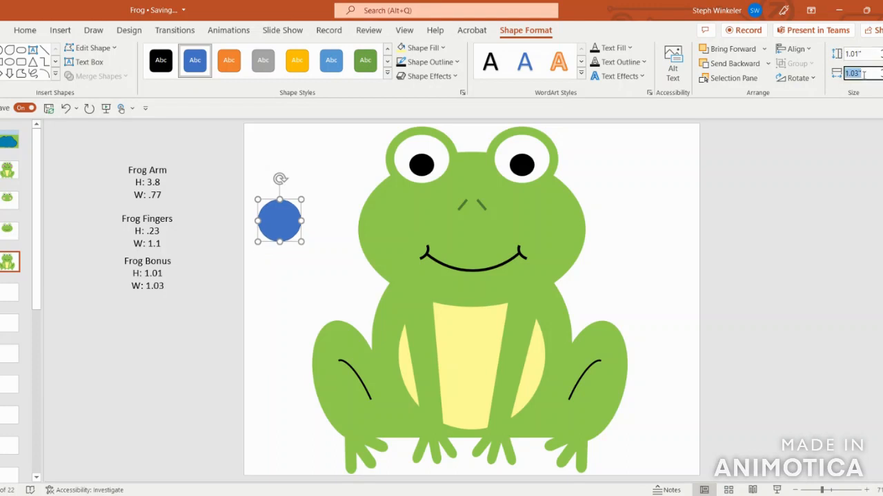
{"action": "type", "text": "1.03"}
{"action": "key", "text": "Return"}
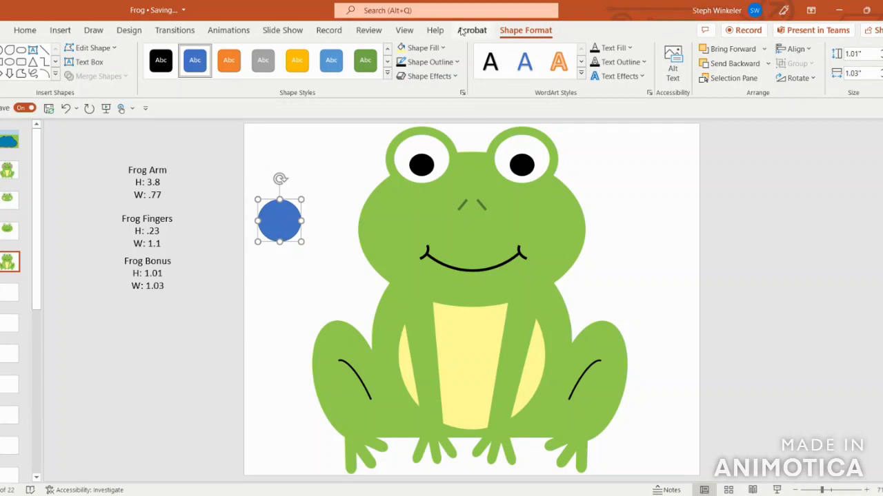
Step: Fill the oval with the recent color Rose and remove its outline
{"action": "left_click", "coordinate": [421, 47]}
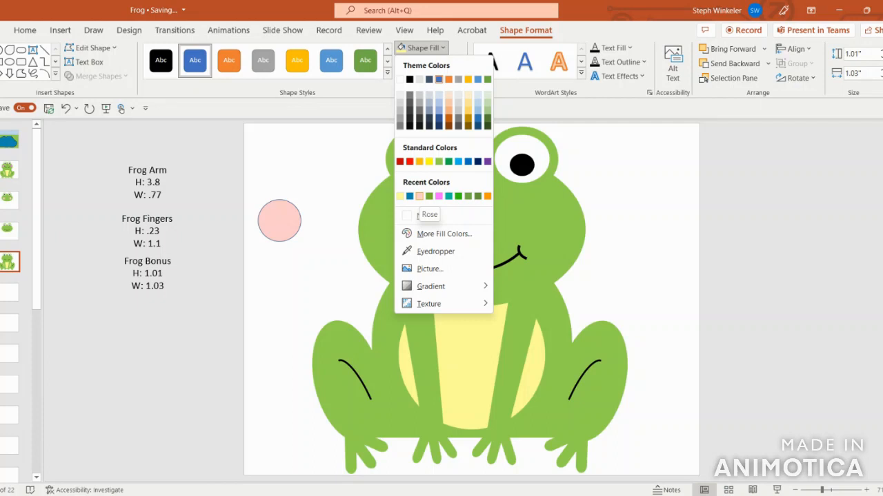
{"action": "left_click", "coordinate": [419, 196]}
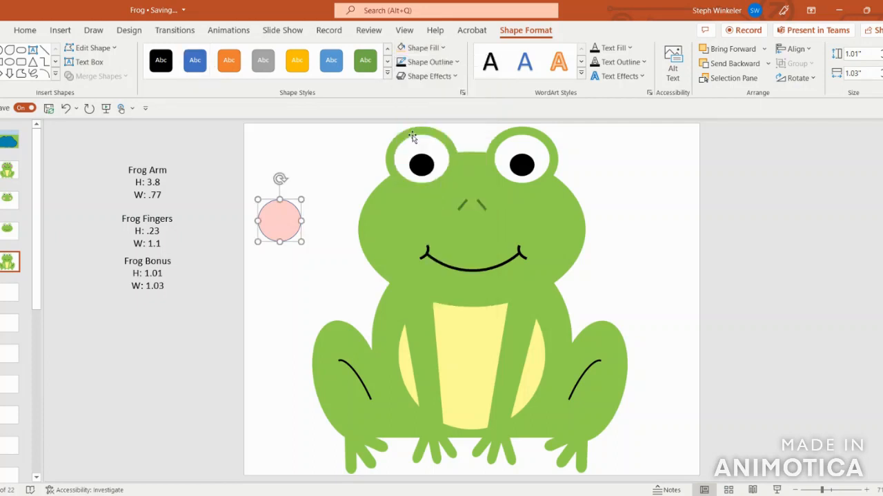
{"action": "left_click", "coordinate": [430, 62]}
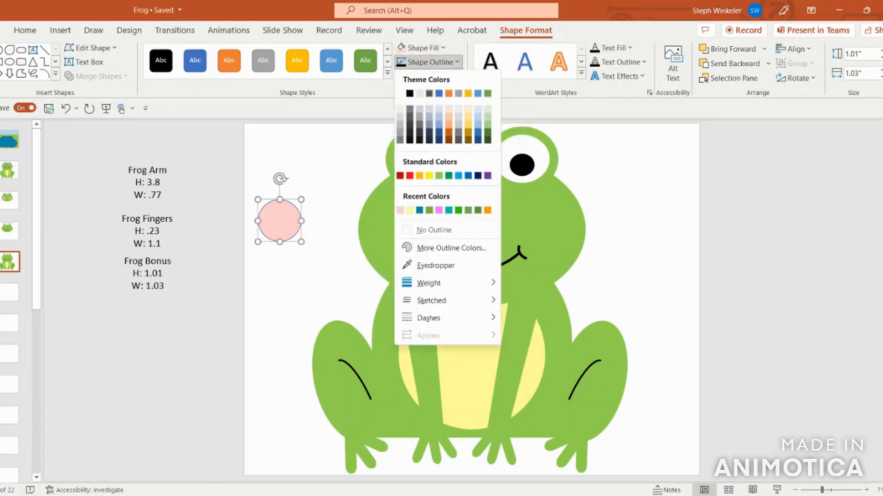
{"action": "left_click", "coordinate": [428, 233]}
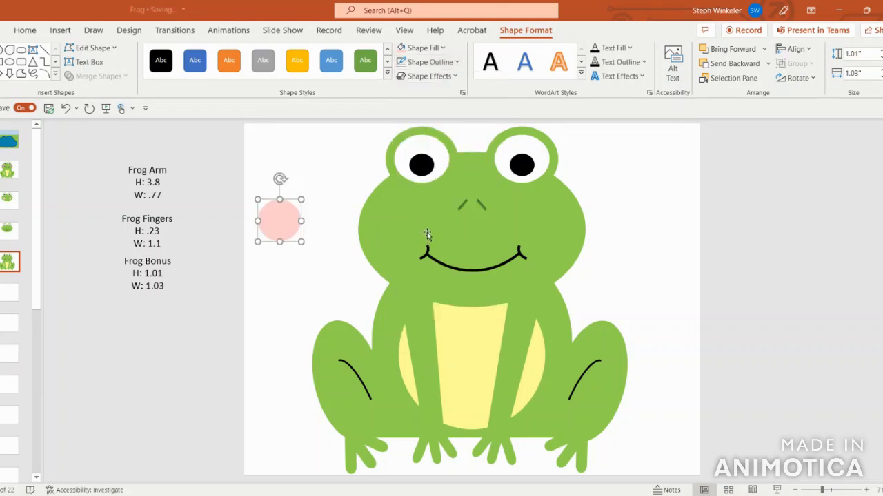
Step: Place the pink circle on the frog's left cheek and a duplicate at the same height on the right cheek
{"action": "left_click_drag", "start_coordinate": [280, 225], "coordinate": [397, 229]}
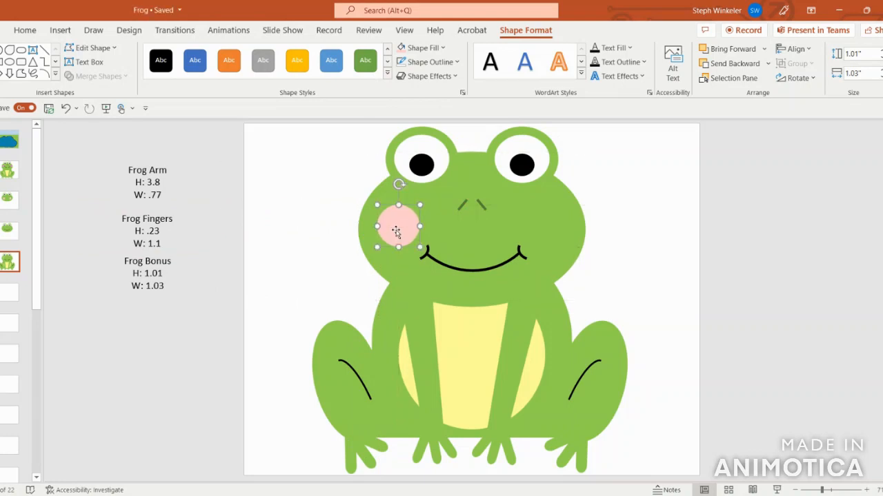
{"action": "key", "text": "ctrl+c"}
{"action": "key", "text": "ctrl+v"}
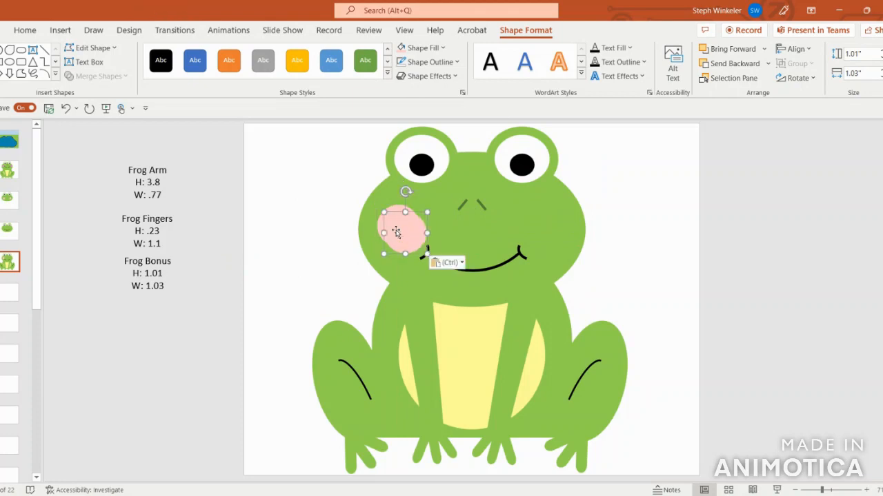
{"action": "left_click_drag", "start_coordinate": [400, 232], "coordinate": [553, 222]}
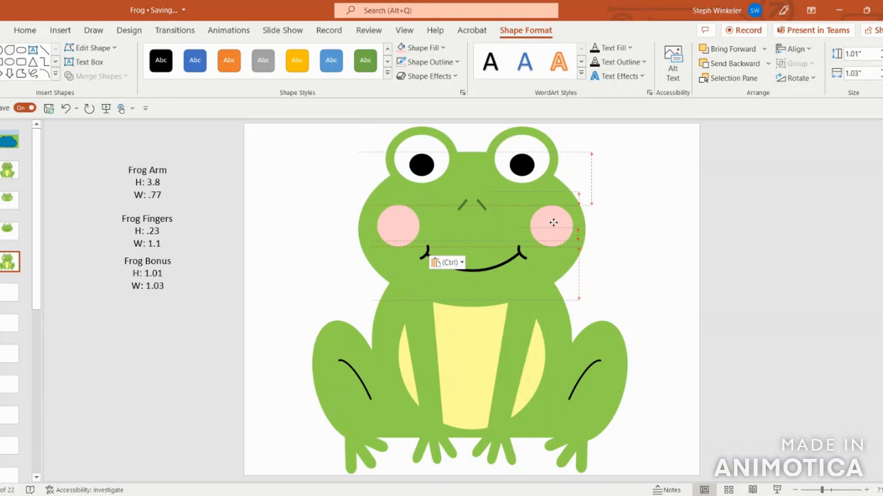
{"action": "left_click_drag", "start_coordinate": [553, 222], "coordinate": [557, 226]}
{"action": "left_click", "coordinate": [715, 378]}
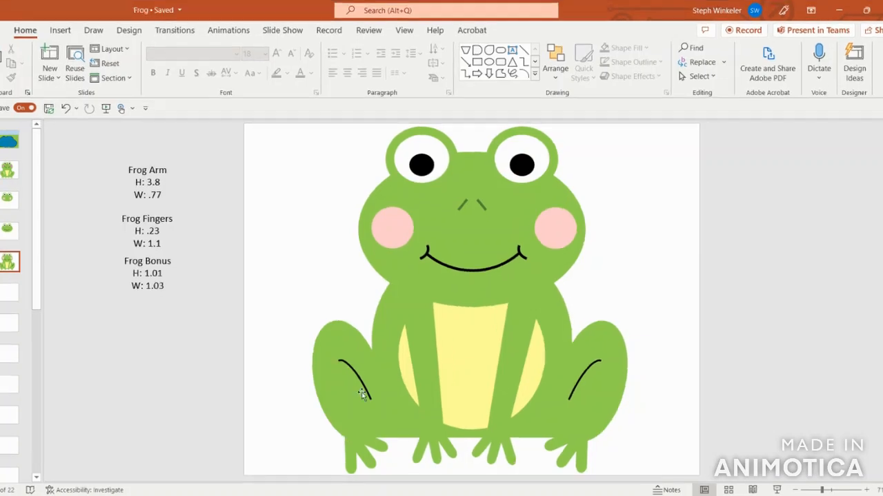
Step: Group the frog's head and body, both legs, feet, arms and pink cheeks into one object and move it slightly to the right
{"action": "left_click", "coordinate": [417, 150]}
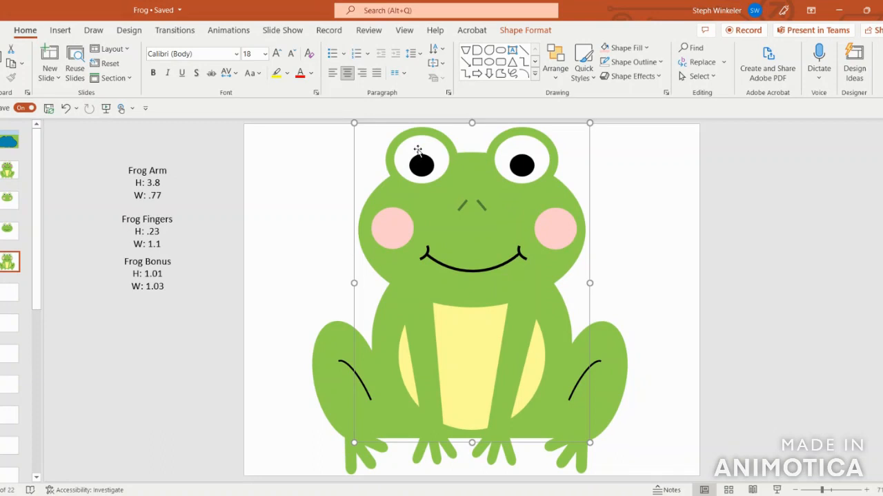
{"action": "left_click", "coordinate": [335, 344], "text": "shift"}
{"action": "left_click", "coordinate": [341, 362], "text": "shift"}
{"action": "left_click", "coordinate": [340, 366], "text": "shift"}
{"action": "left_click", "coordinate": [366, 464], "text": "shift"}
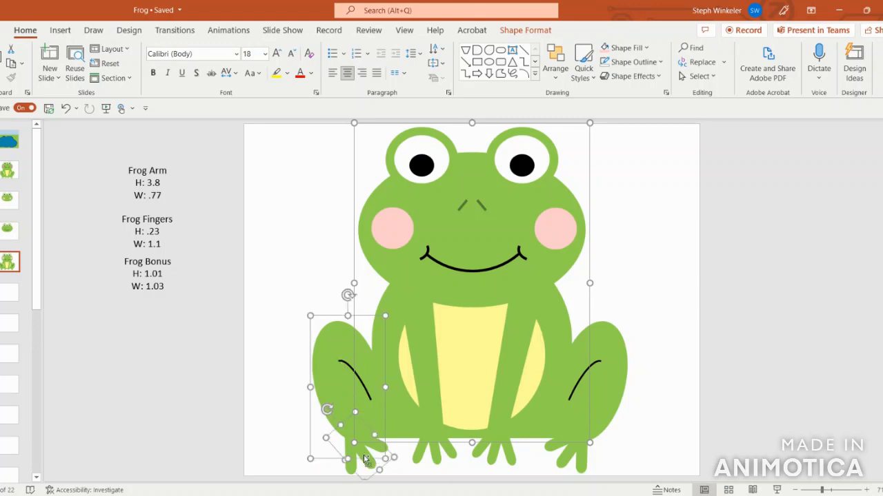
{"action": "left_click", "coordinate": [581, 410], "text": "shift"}
{"action": "left_click", "coordinate": [573, 457], "text": "shift"}
{"action": "left_click", "coordinate": [512, 357], "text": "shift"}
{"action": "left_click", "coordinate": [428, 351], "text": "shift"}
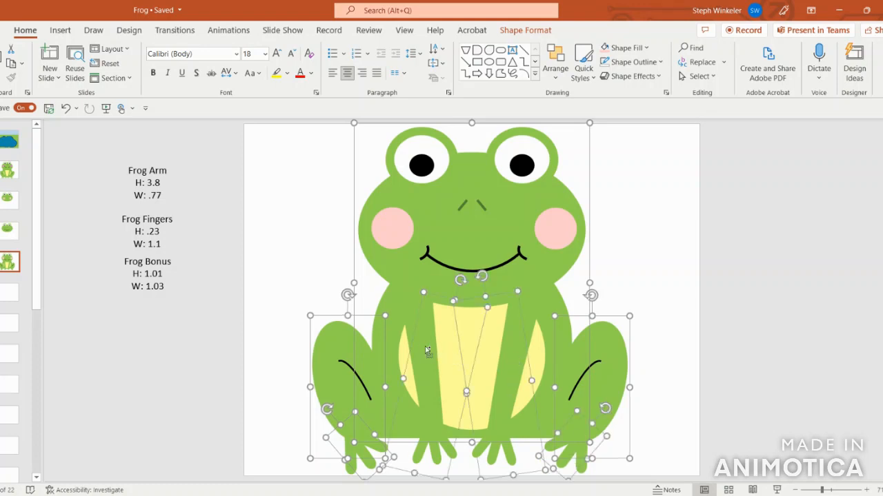
{"action": "left_click", "coordinate": [560, 232], "text": "shift"}
{"action": "left_click", "coordinate": [398, 236], "text": "shift"}
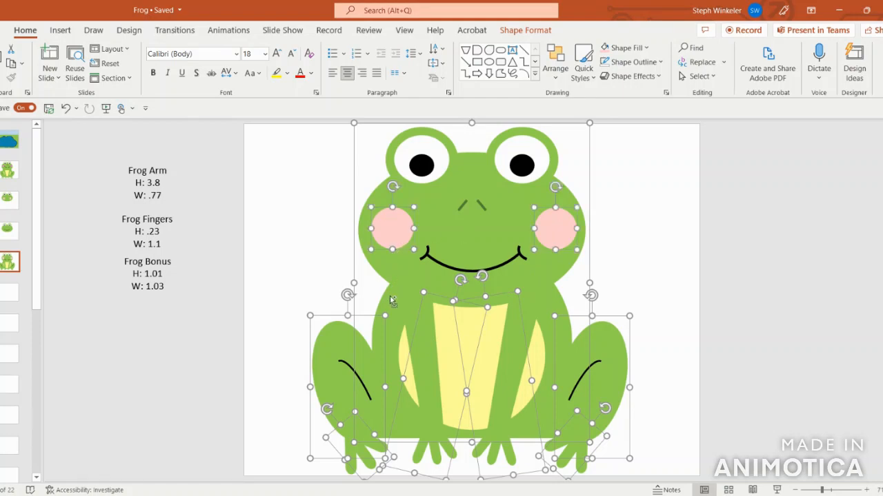
{"action": "left_click", "coordinate": [528, 35]}
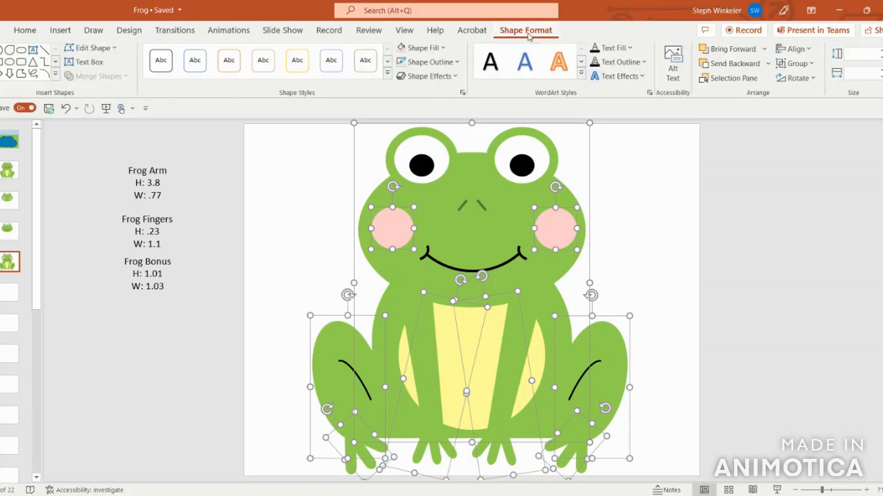
{"action": "key", "text": "ctrl+g"}
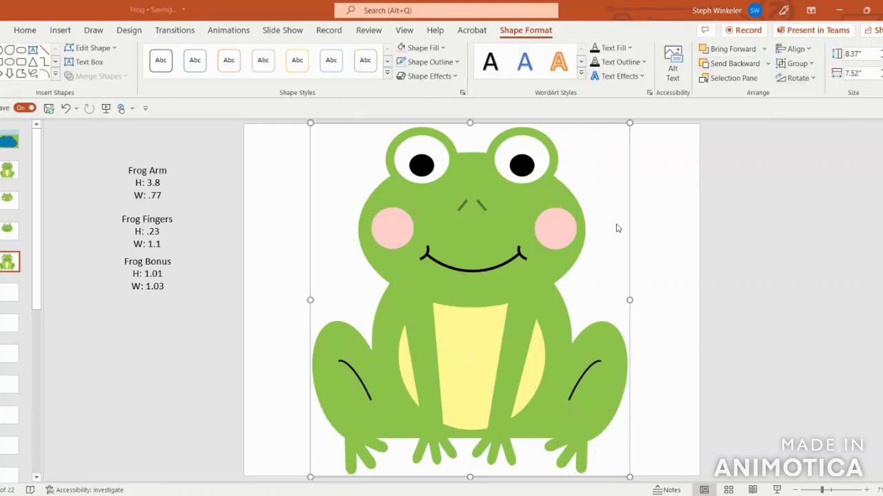
{"action": "mouse_move", "coordinate": [544, 266]}
{"action": "left_mouse_down"}
{"action": "mouse_move", "coordinate": [777, 270]}
{"action": "mouse_move", "coordinate": [436, 265]}
{"action": "mouse_move", "coordinate": [547, 269]}
{"action": "left_mouse_up"}
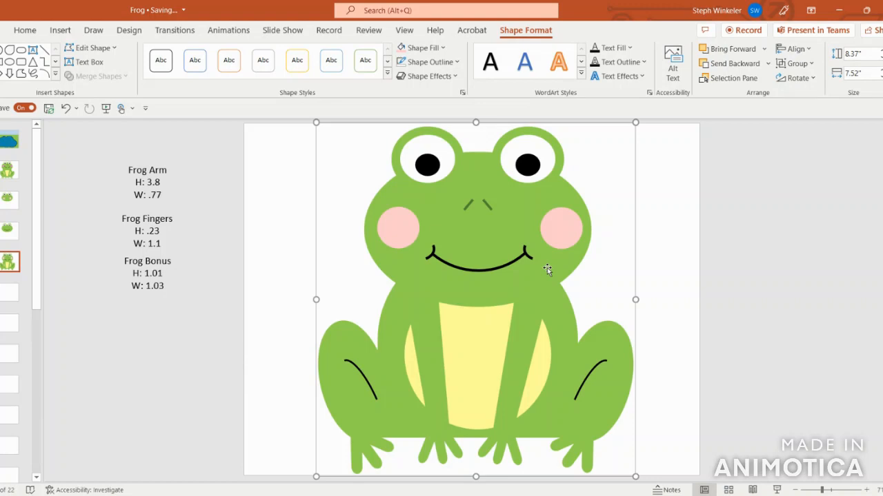
{"action": "right_click", "coordinate": [546, 270]}
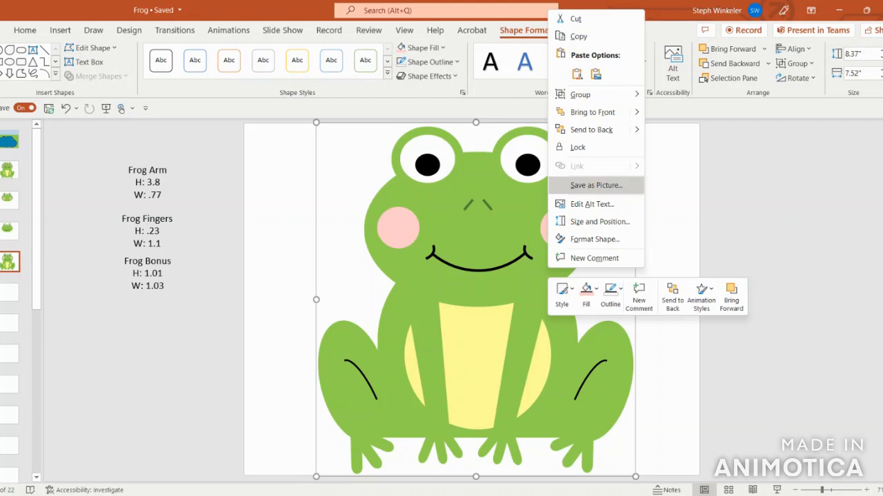
{"action": "left_click", "coordinate": [683, 212]}
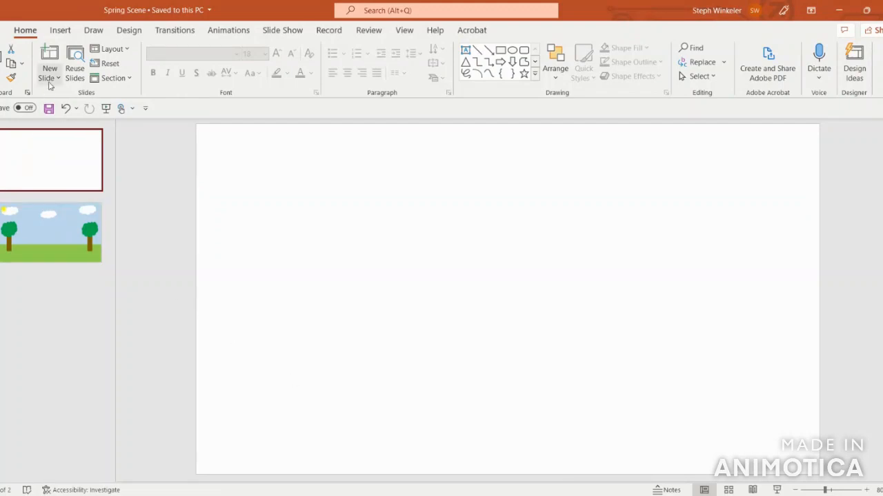
Step: Start inserting a shape on the blank first slide of the Spring Scene presentation
{"action": "left_click", "coordinate": [61, 32]}
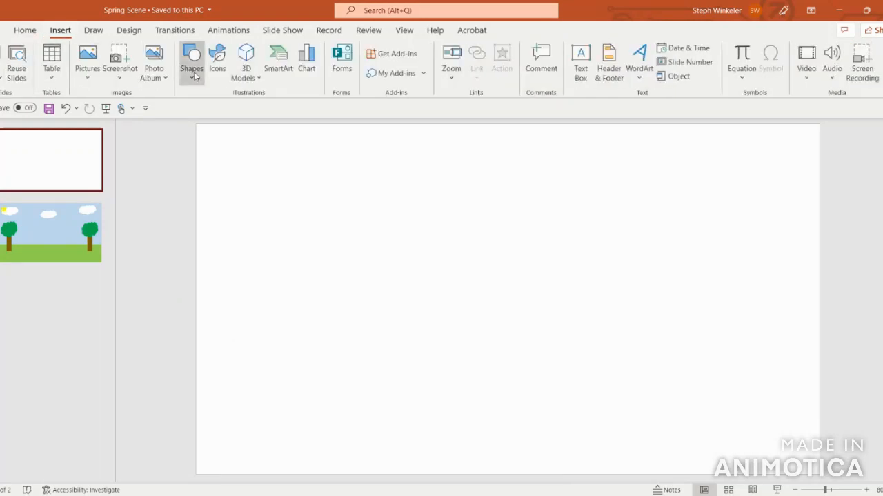